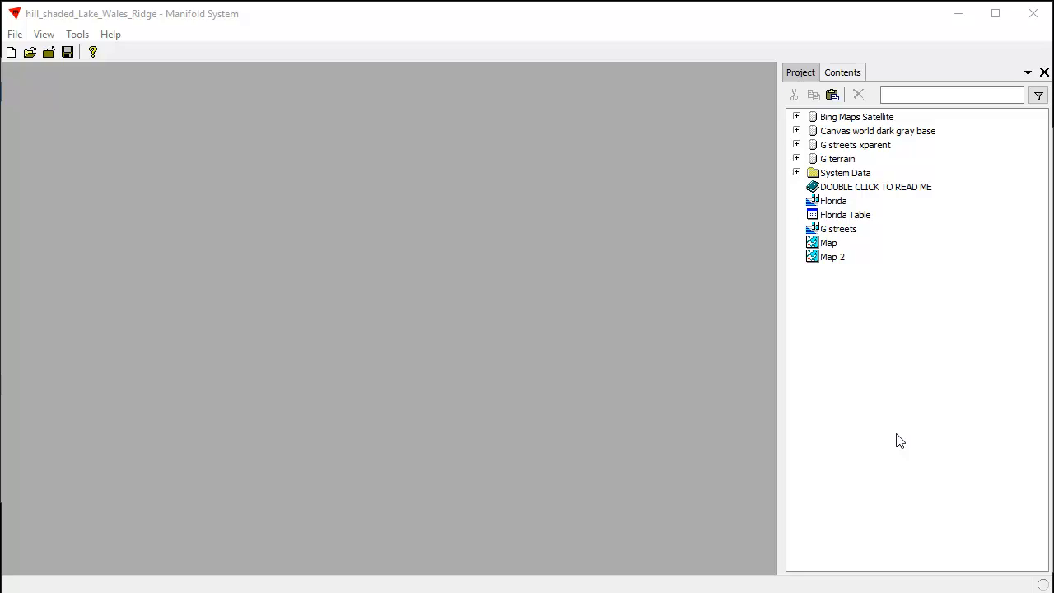
Open the Florida image and choose the Contour Areas transform template for its Tile field
{"action": "left_click", "coordinate": [955, 406]}
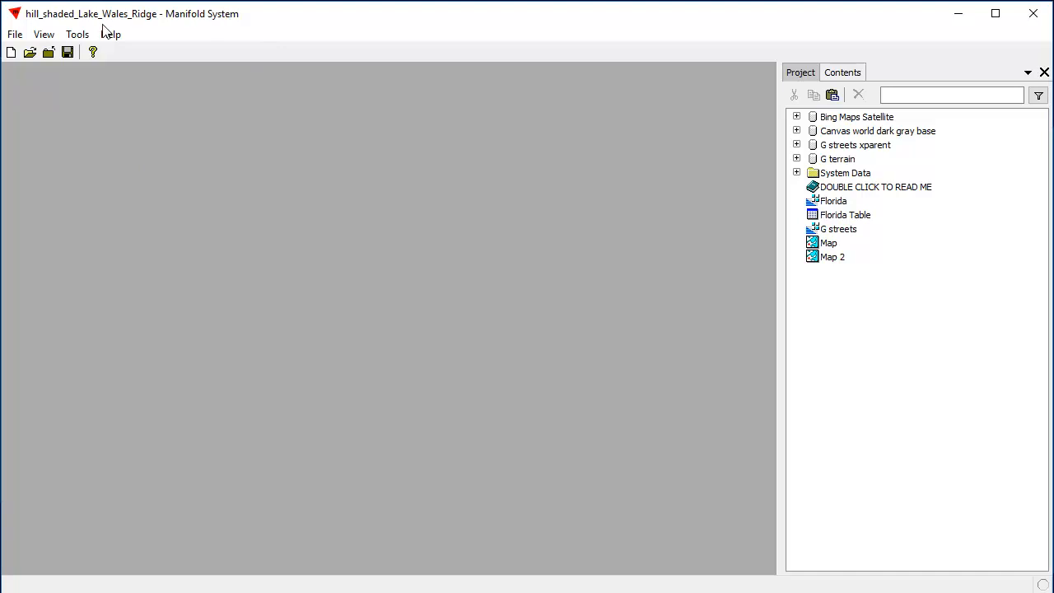
{"action": "double_click", "coordinate": [831, 205]}
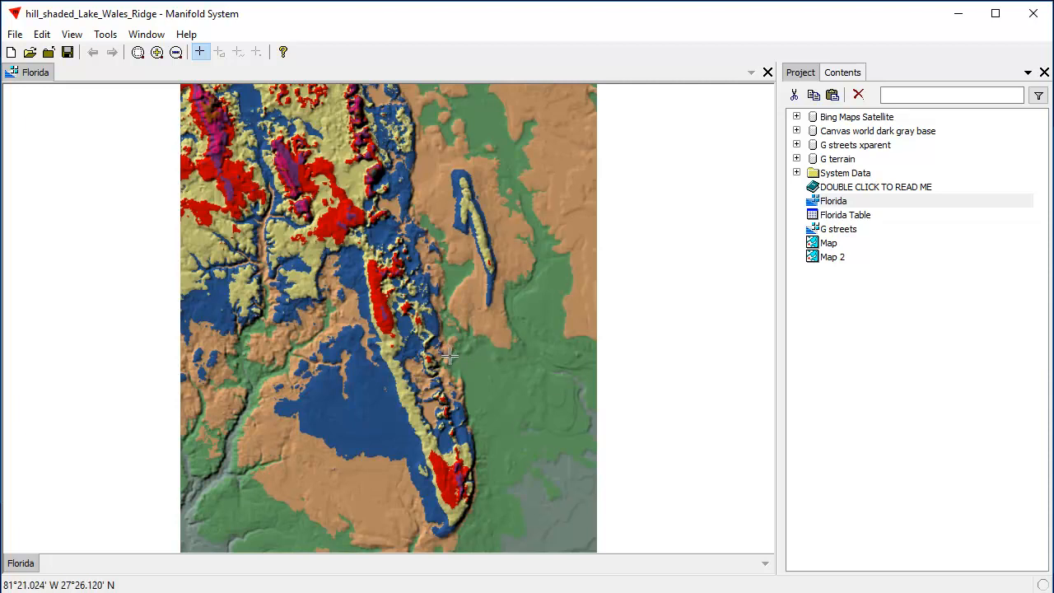
{"action": "left_click", "coordinate": [843, 72]}
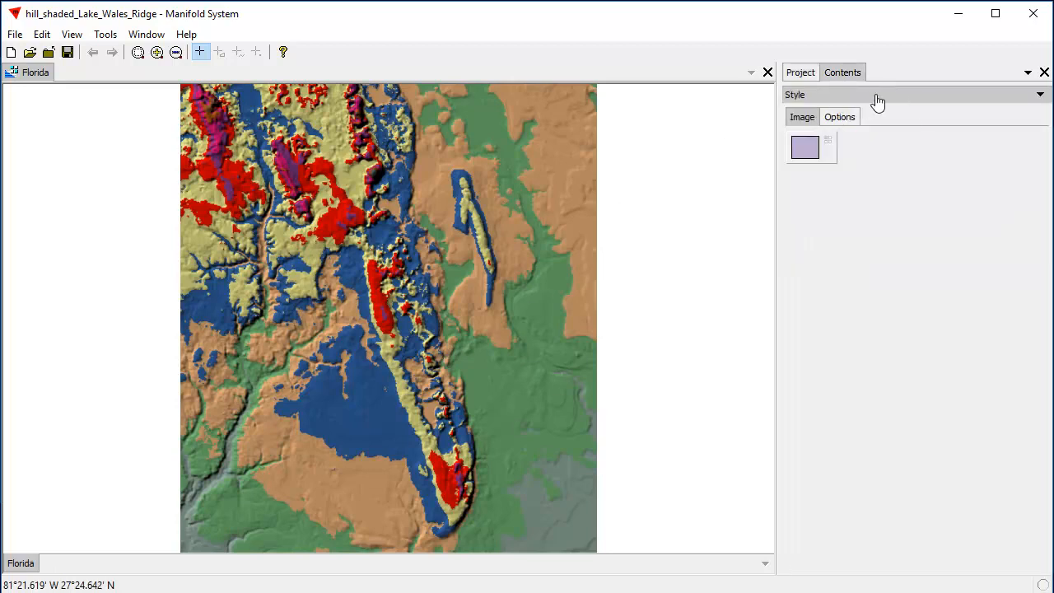
{"action": "left_click", "coordinate": [871, 97]}
{"action": "left_click", "coordinate": [853, 204]}
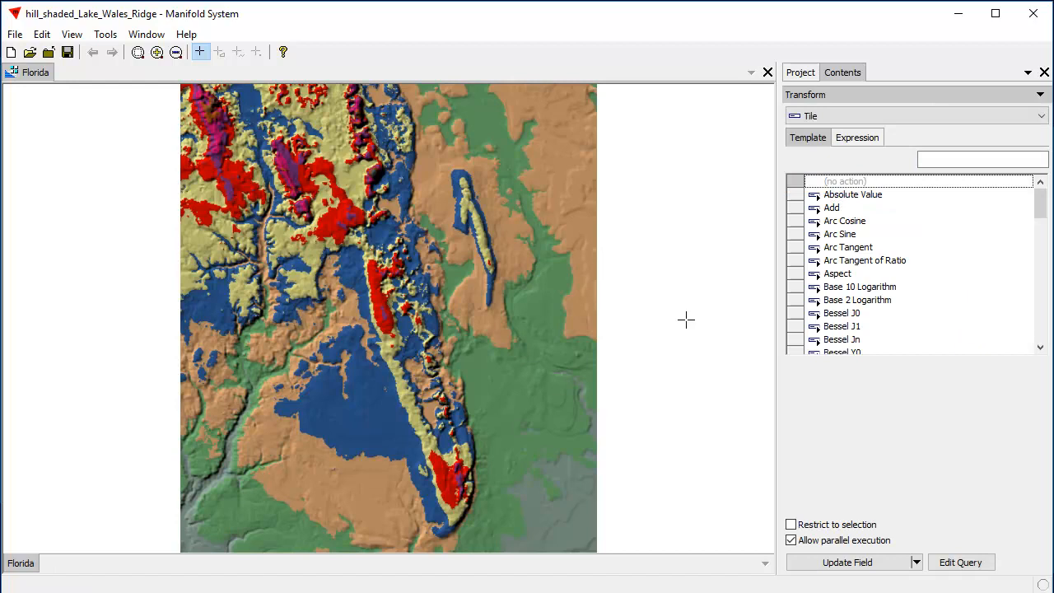
{"action": "left_click_drag", "start_coordinate": [1041, 213], "coordinate": [1041, 242]}
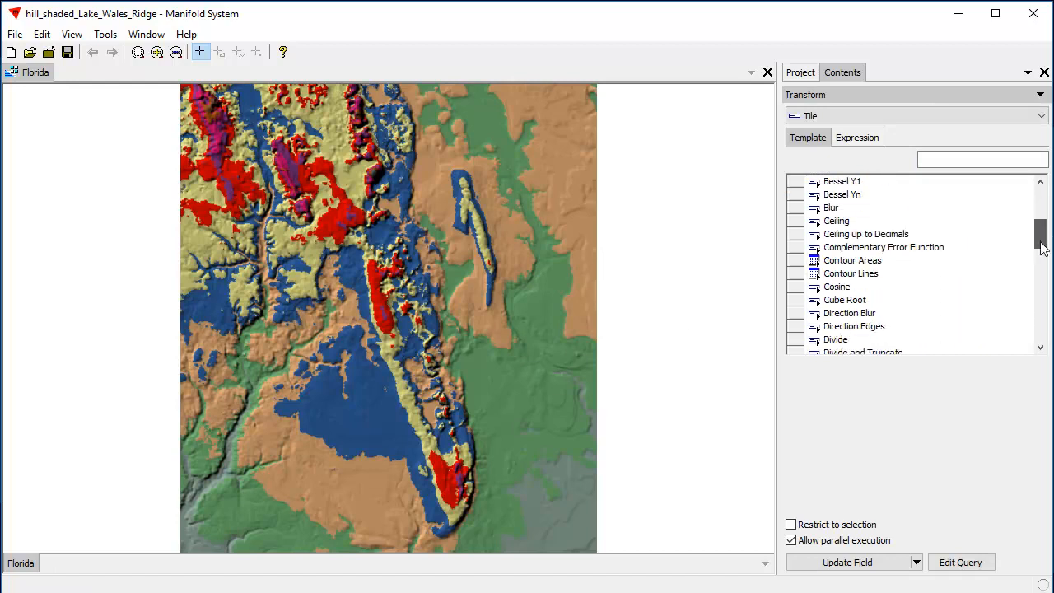
{"action": "left_click", "coordinate": [873, 262]}
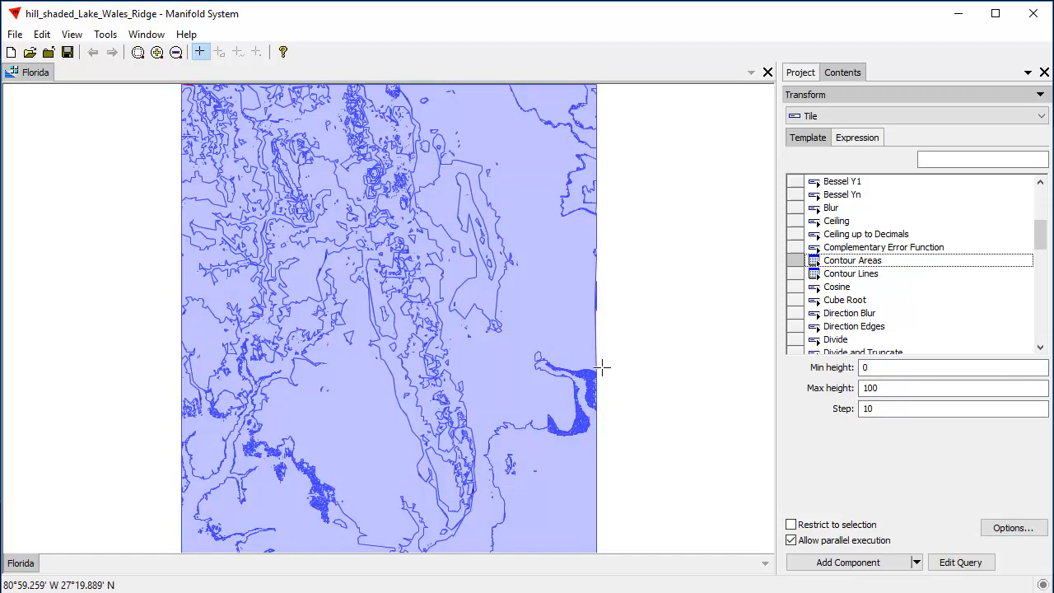
Try contour steps of 5 and 2 in the Contour Areas preview
{"action": "left_click_drag", "start_coordinate": [314, 128], "coordinate": [442, 239]}
{"action": "left_click_drag", "start_coordinate": [228, 192], "coordinate": [581, 445]}
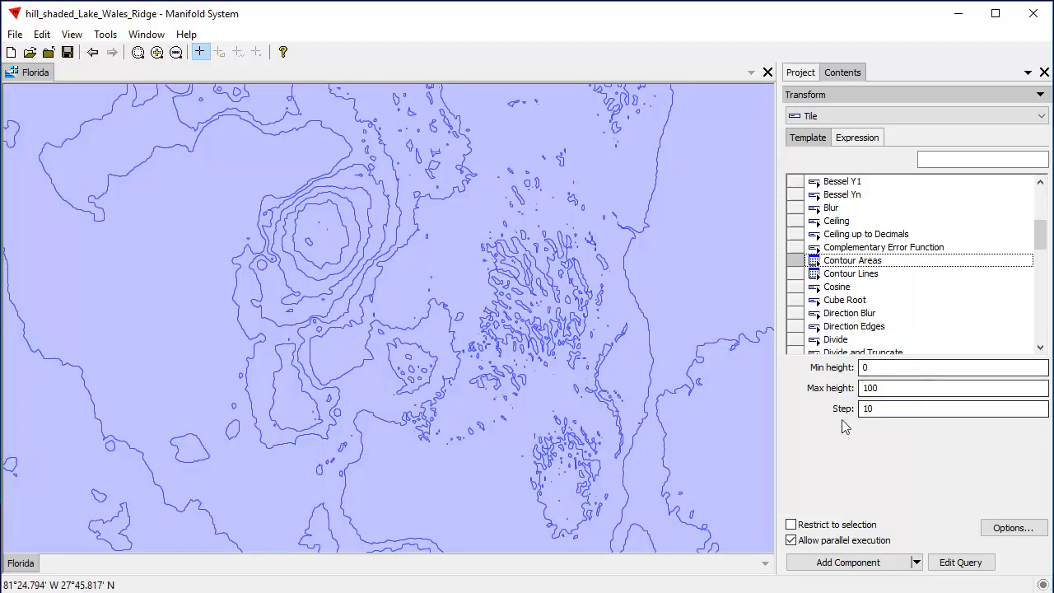
{"action": "left_click", "coordinate": [878, 373]}
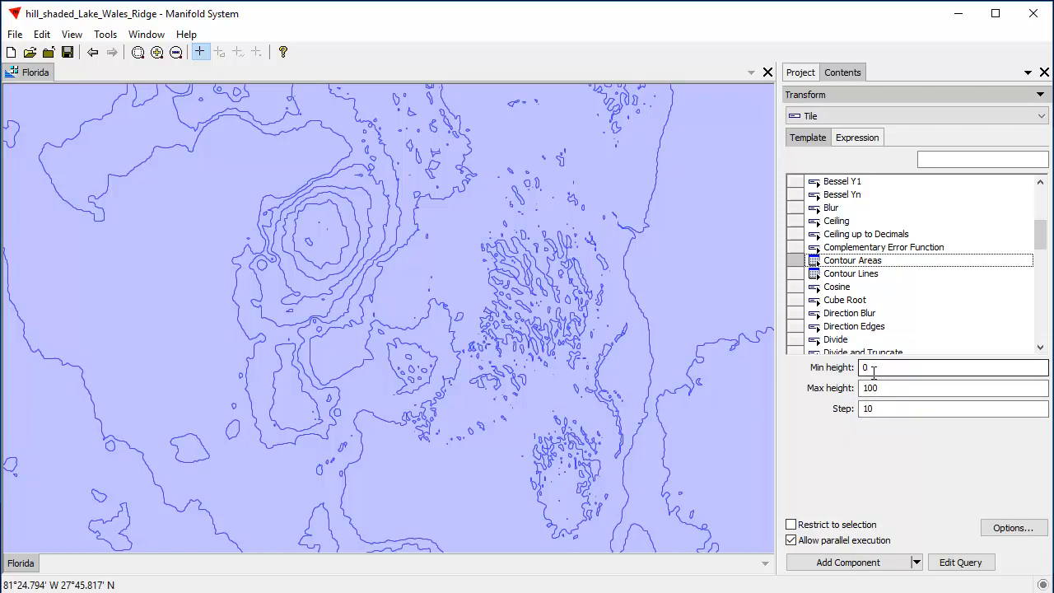
{"action": "left_click", "coordinate": [891, 390]}
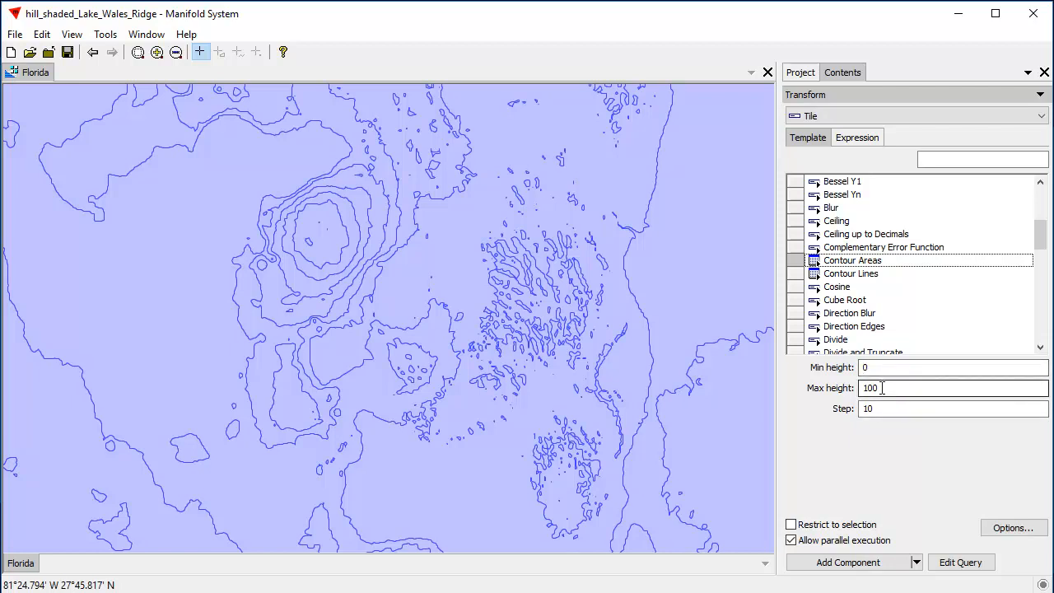
{"action": "left_click", "coordinate": [885, 407]}
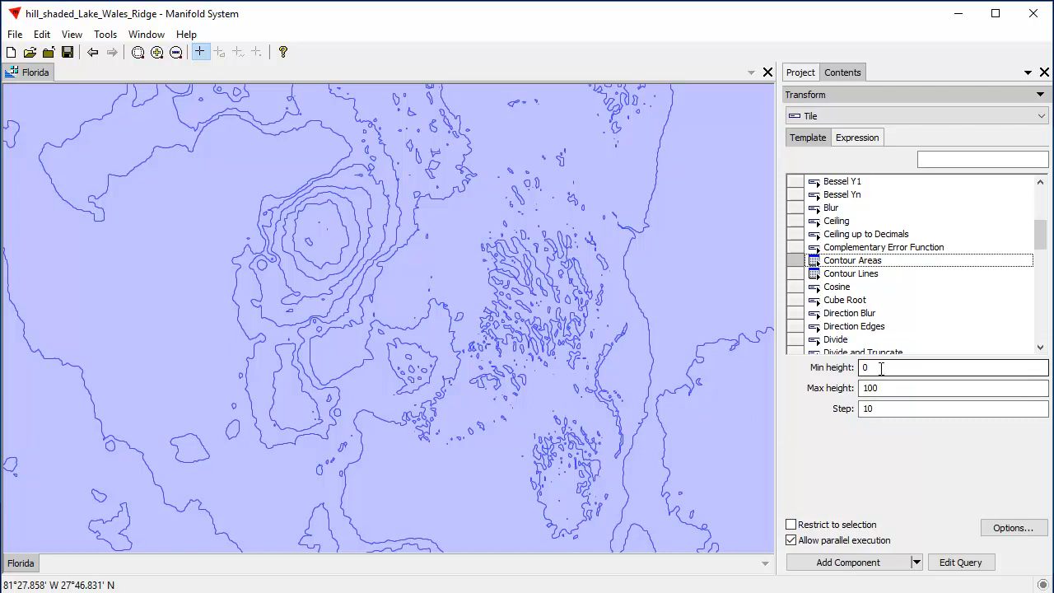
{"action": "double_click", "coordinate": [879, 409]}
{"action": "type", "text": "5"}
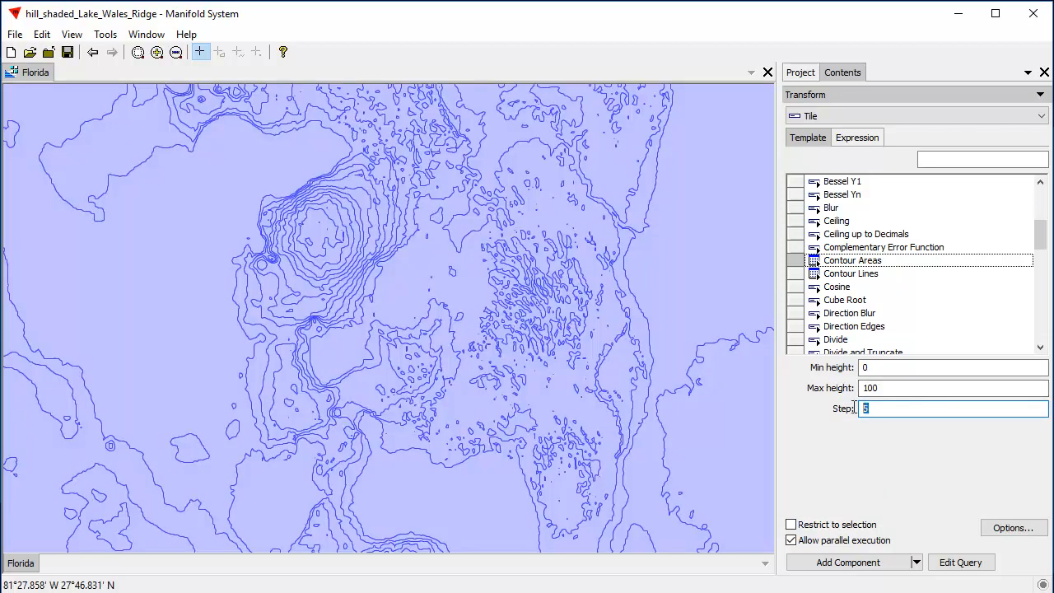
{"action": "type", "text": "2"}
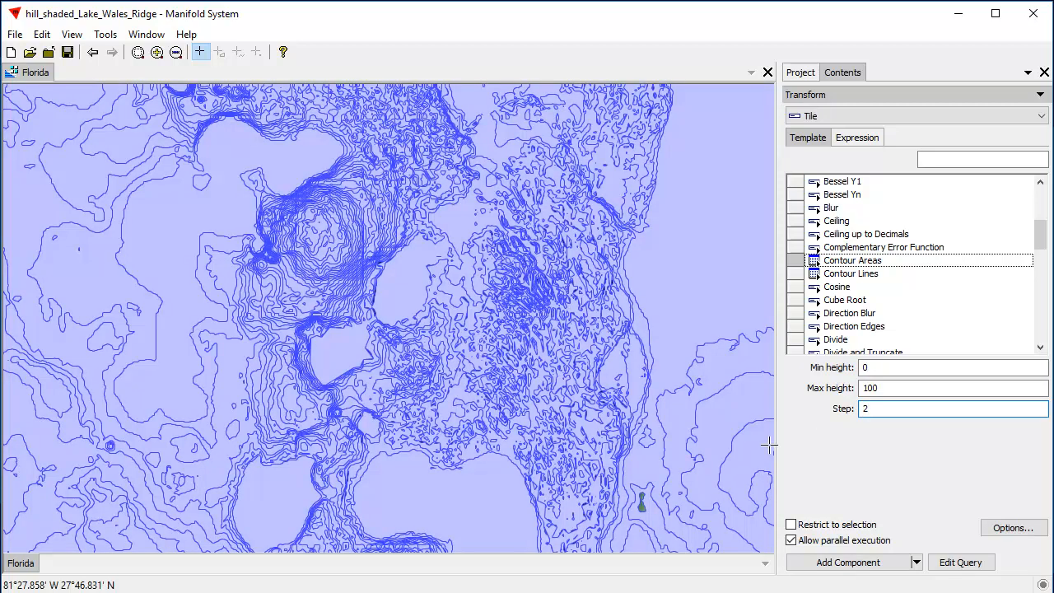
Preview the contour areas with a min height of 50 and a step of 5
{"action": "left_click_drag", "start_coordinate": [442, 373], "coordinate": [518, 356]}
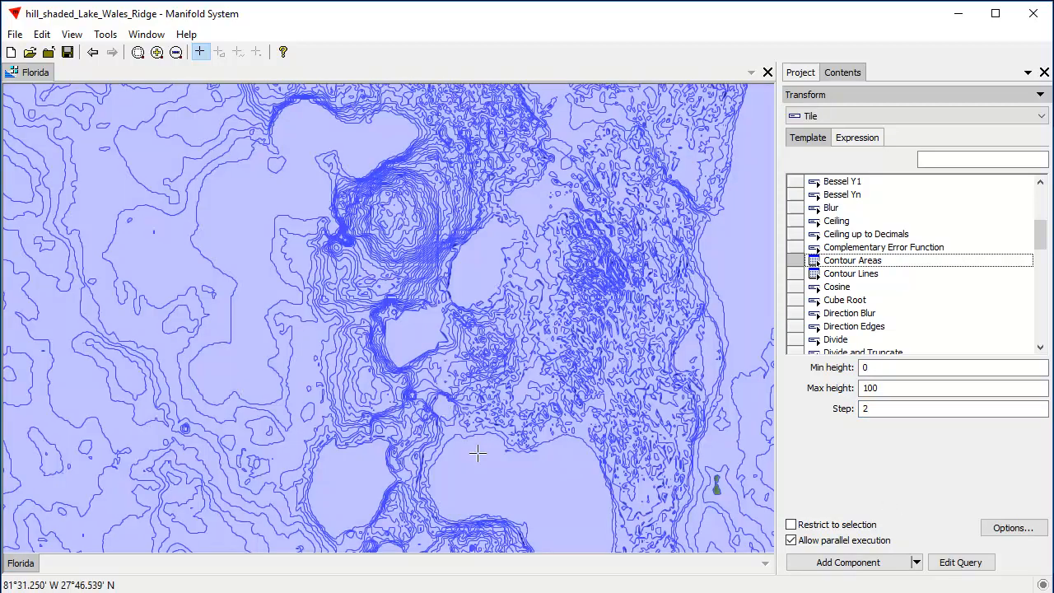
{"action": "left_click_drag", "start_coordinate": [404, 419], "coordinate": [524, 310]}
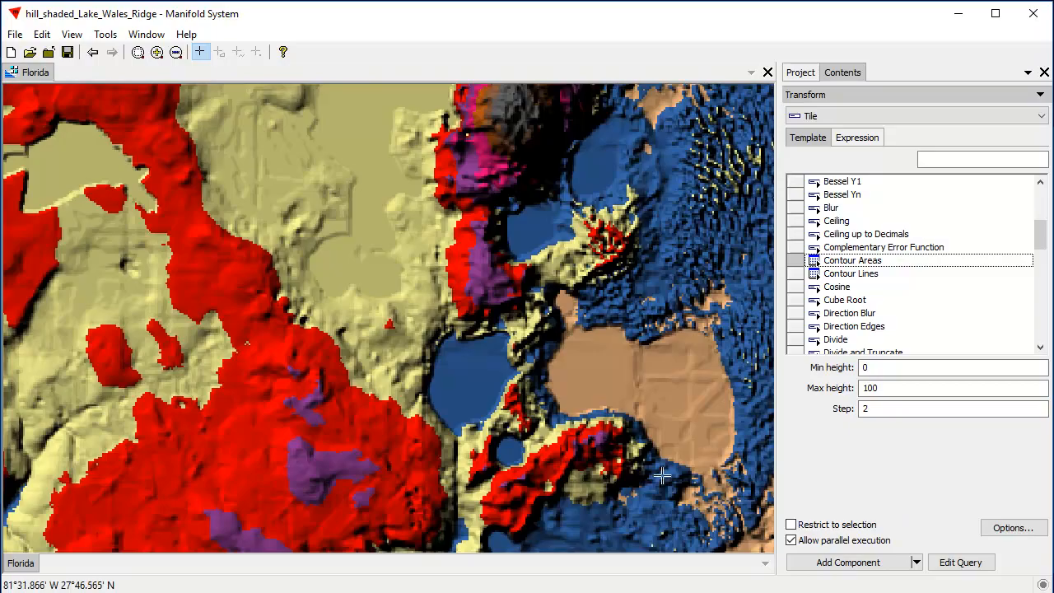
{"action": "left_click_drag", "start_coordinate": [648, 511], "coordinate": [432, 283]}
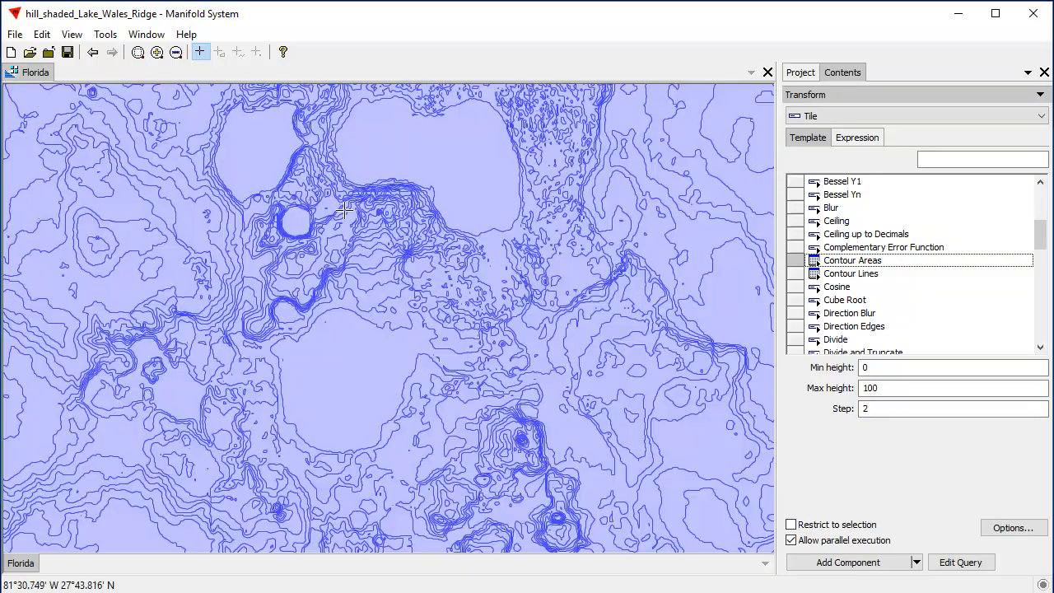
{"action": "left_click_drag", "start_coordinate": [344, 211], "coordinate": [407, 433]}
{"action": "left_click_drag", "start_coordinate": [416, 211], "coordinate": [421, 368]}
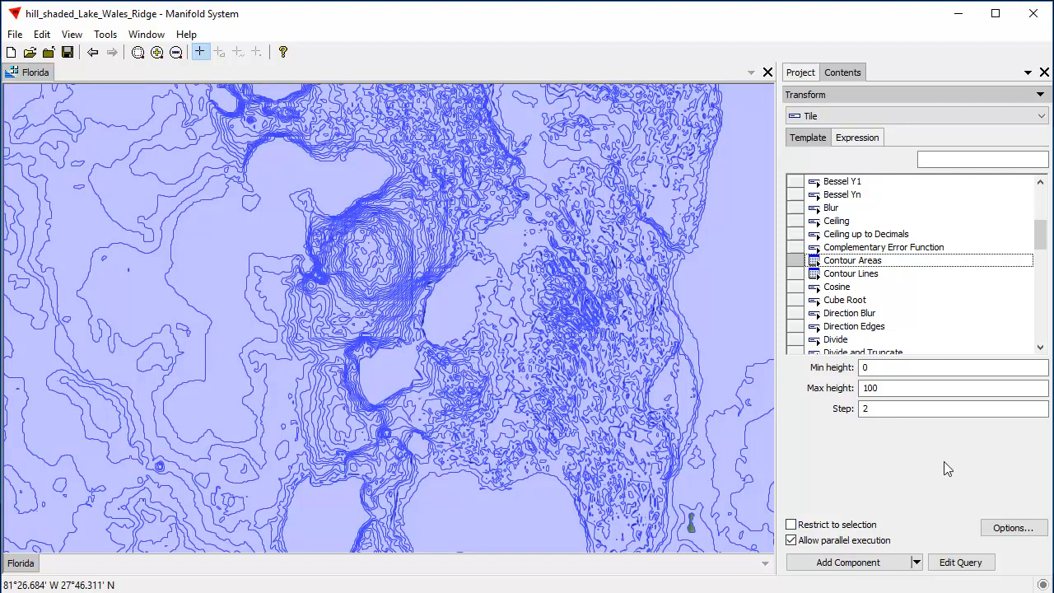
{"action": "left_click", "coordinate": [885, 369]}
{"action": "left_click_drag", "start_coordinate": [886, 369], "coordinate": [846, 375]}
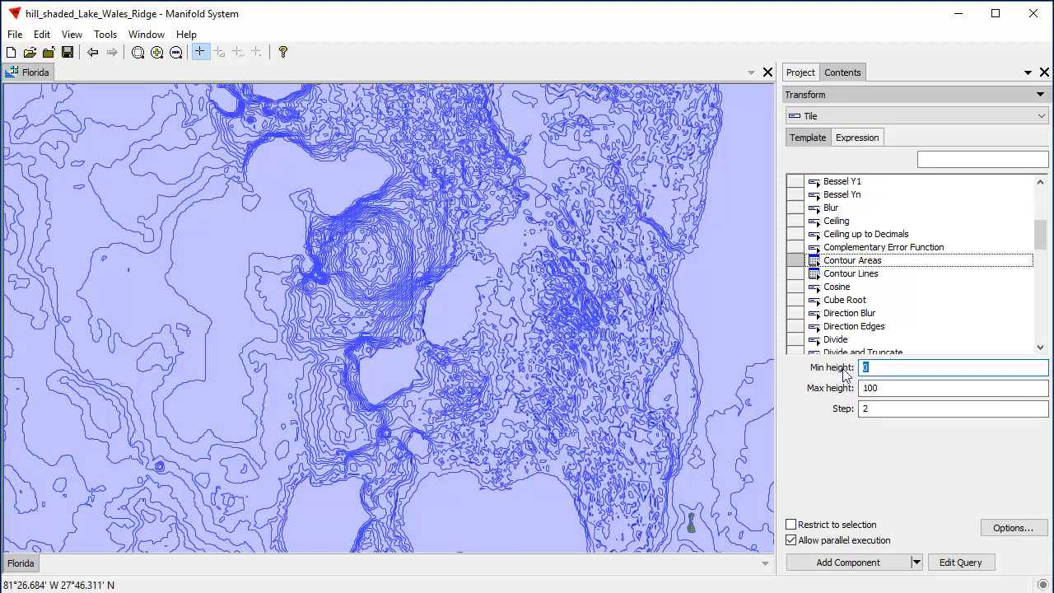
{"action": "type", "text": "50"}
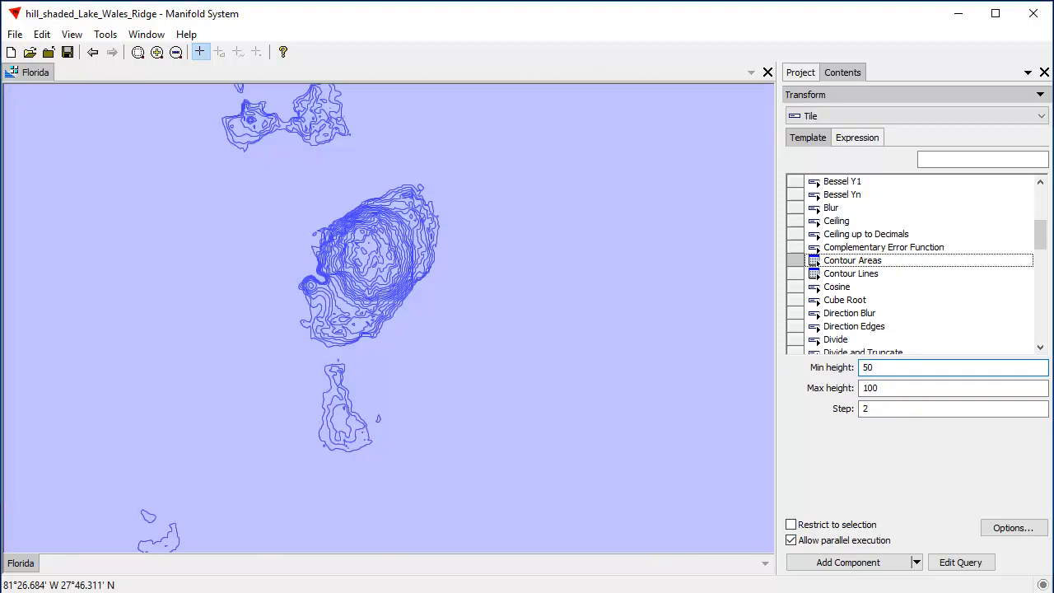
{"action": "left_click", "coordinate": [901, 406]}
{"action": "left_click_drag", "start_coordinate": [901, 406], "coordinate": [853, 414]}
{"action": "type", "text": "5"}
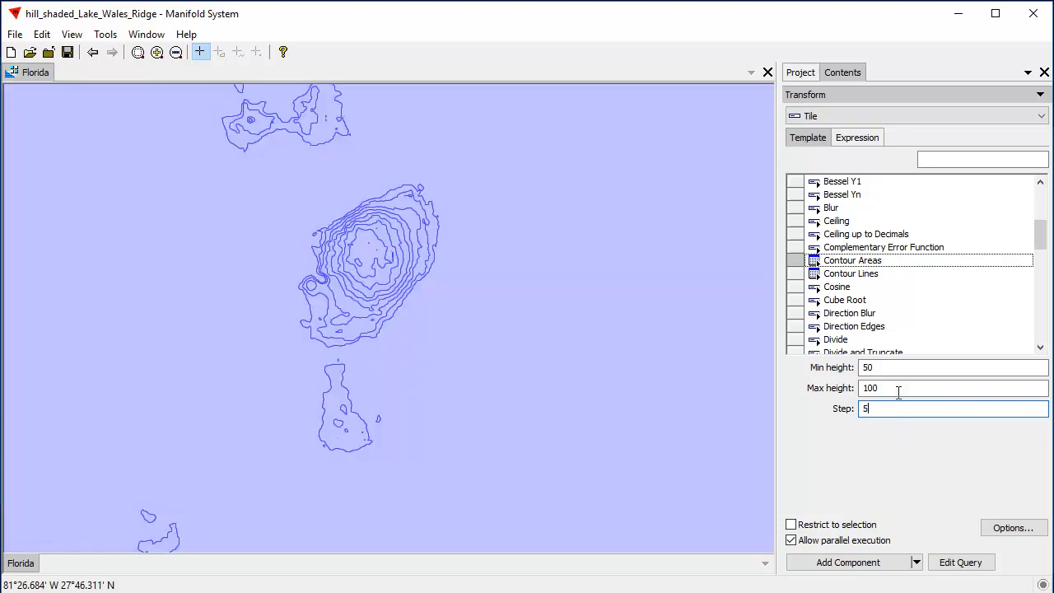
Preview the contour areas with a min height of 0 and a max height of 40
{"action": "left_click_drag", "start_coordinate": [887, 370], "coordinate": [802, 381]}
{"action": "type", "text": "0"}
{"action": "left_click_drag", "start_coordinate": [893, 388], "coordinate": [787, 400]}
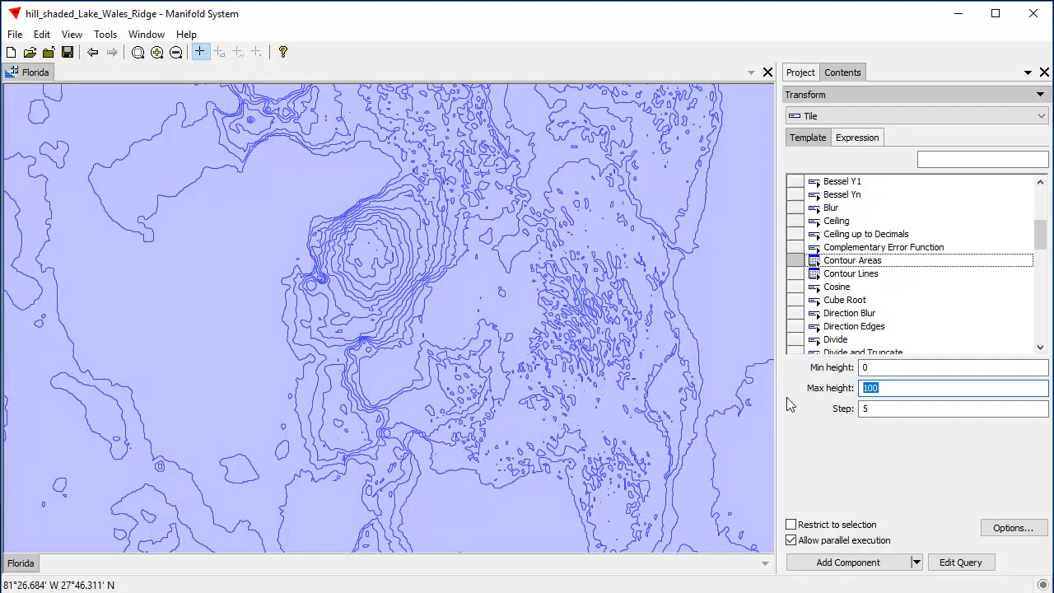
{"action": "type", "text": "40"}
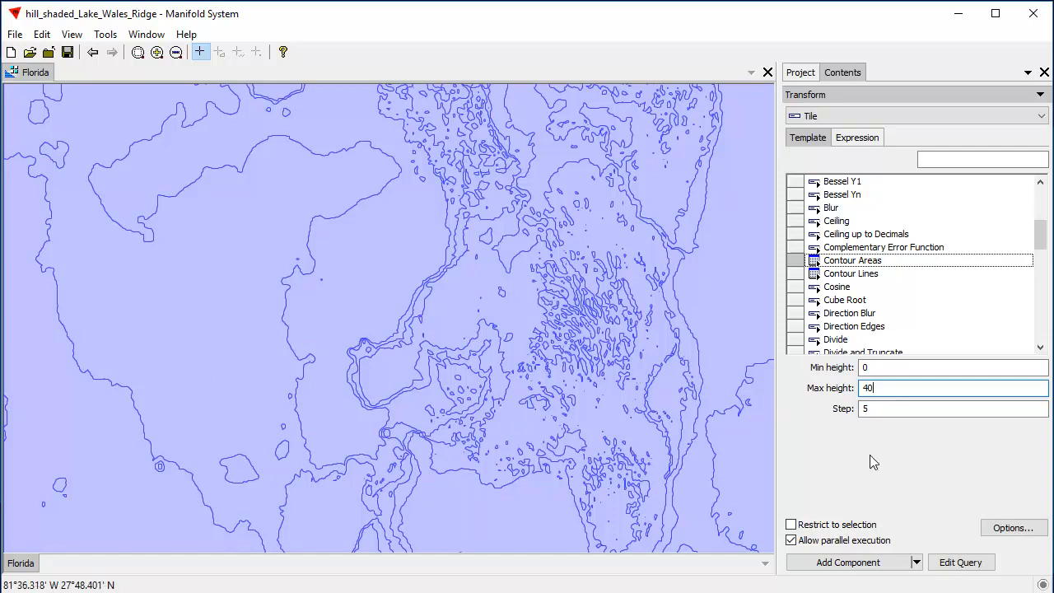
Set the contour areas' max height to 100 and step to 10, and generate them as a new component
{"action": "left_click_drag", "start_coordinate": [889, 388], "coordinate": [830, 387]}
{"action": "type", "text": "100"}
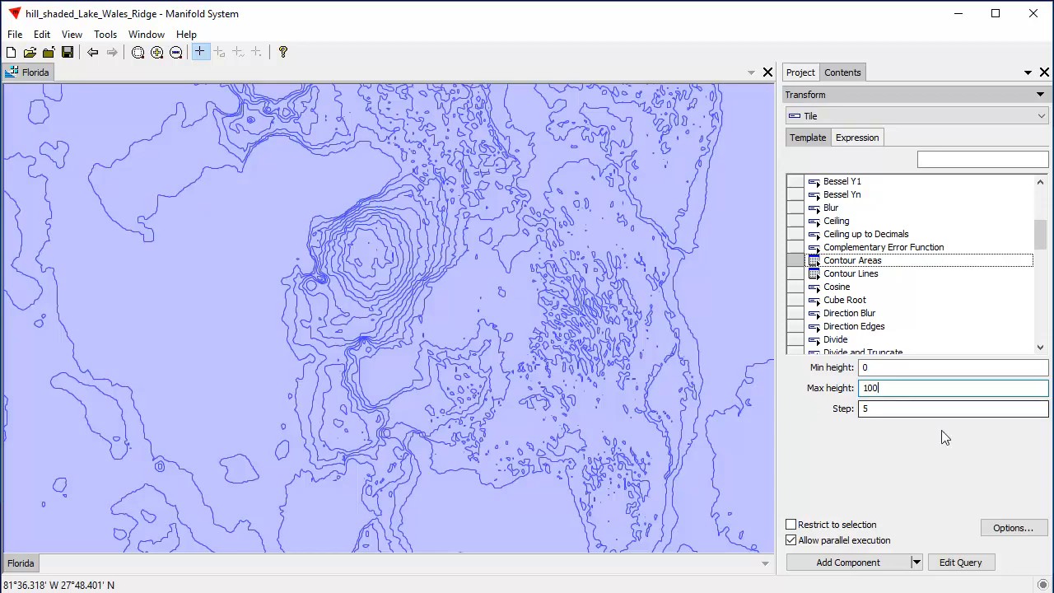
{"action": "key", "text": "Tab"}
{"action": "type", "text": "10"}
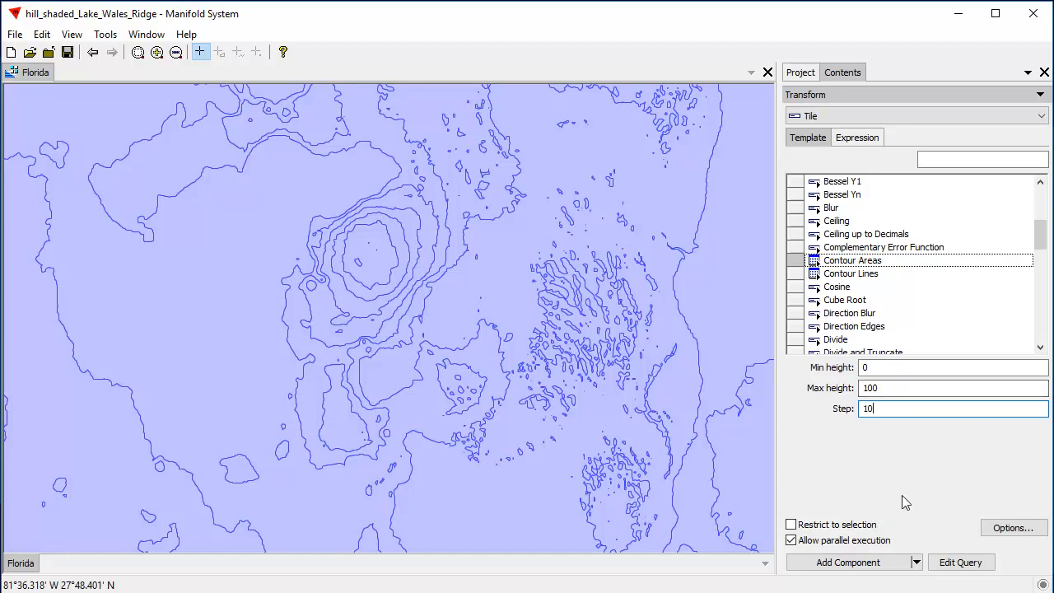
{"action": "left_click", "coordinate": [880, 563]}
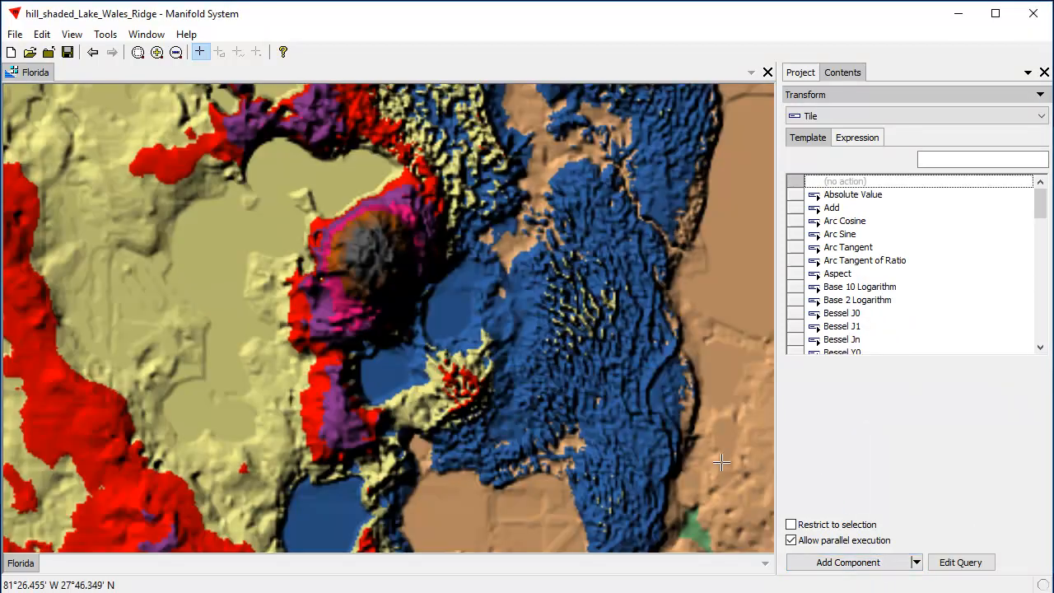
Open the component named Map and zoom to its Florida layer
{"action": "left_click", "coordinate": [802, 74]}
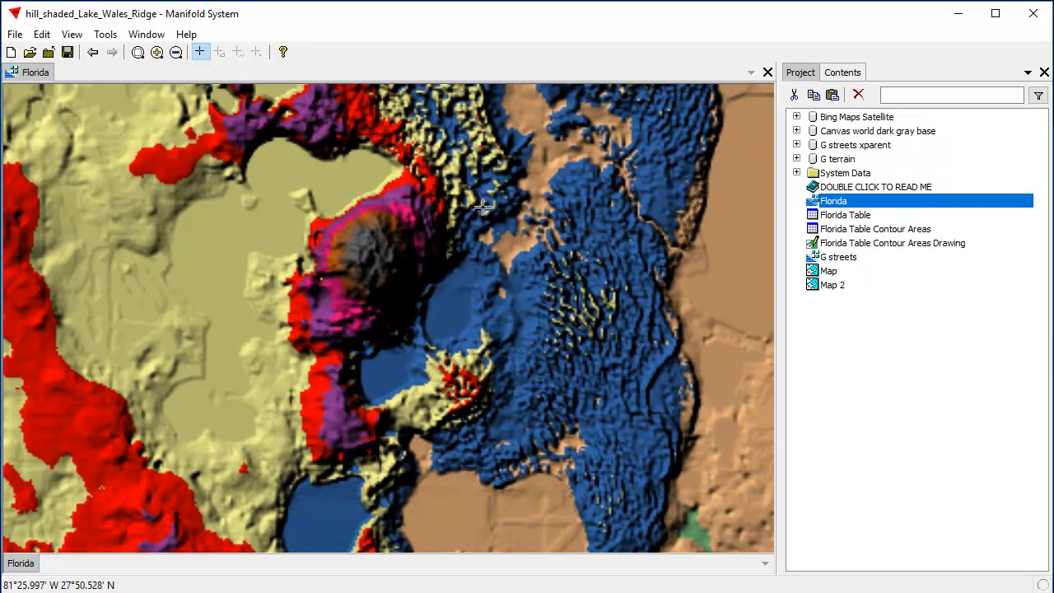
{"action": "left_click", "coordinate": [830, 275]}
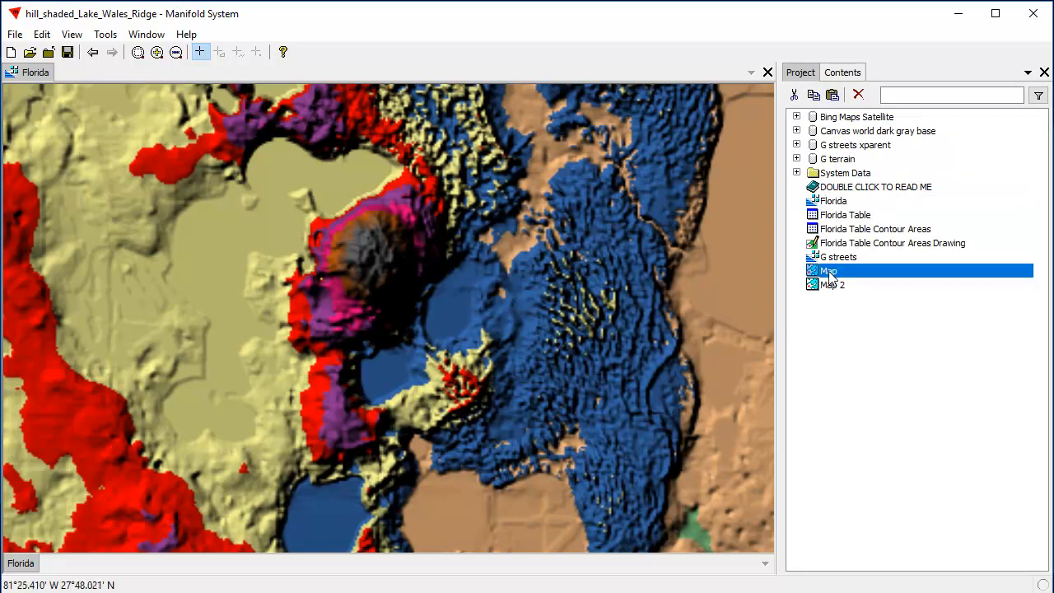
{"action": "double_click", "coordinate": [849, 275]}
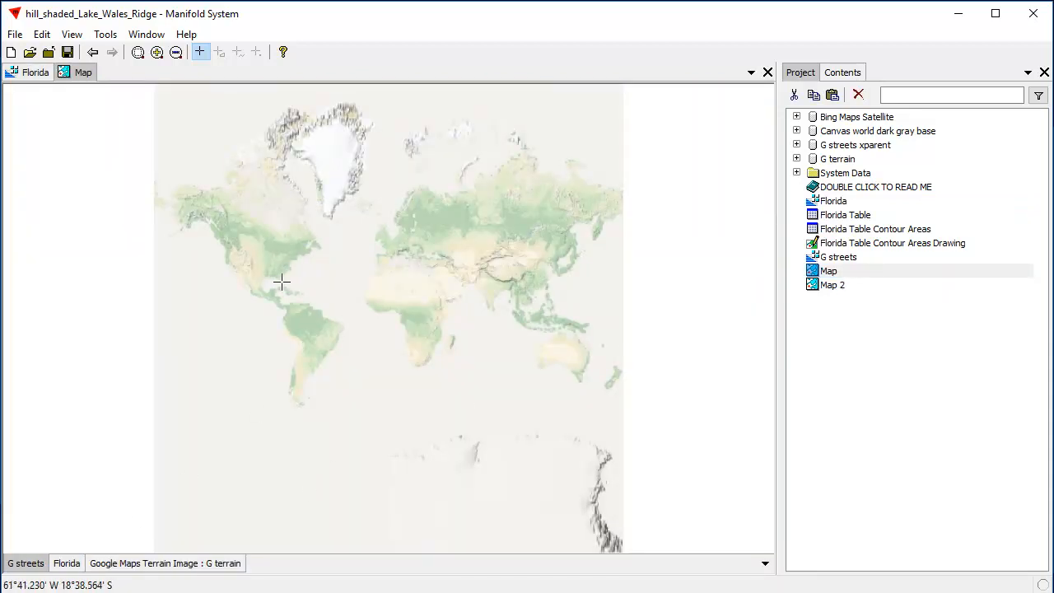
{"action": "left_click", "coordinate": [73, 566]}
{"action": "right_click", "coordinate": [74, 566]}
{"action": "left_click", "coordinate": [135, 433]}
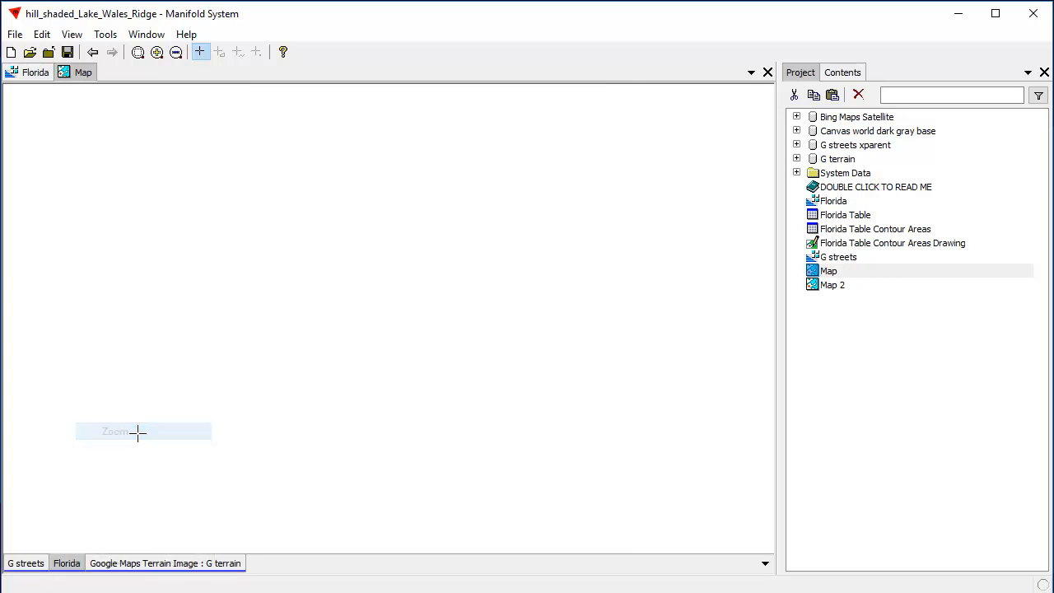
{"action": "scroll", "coordinate": [387, 350], "scroll_direction": "down", "scroll_amount": 2}
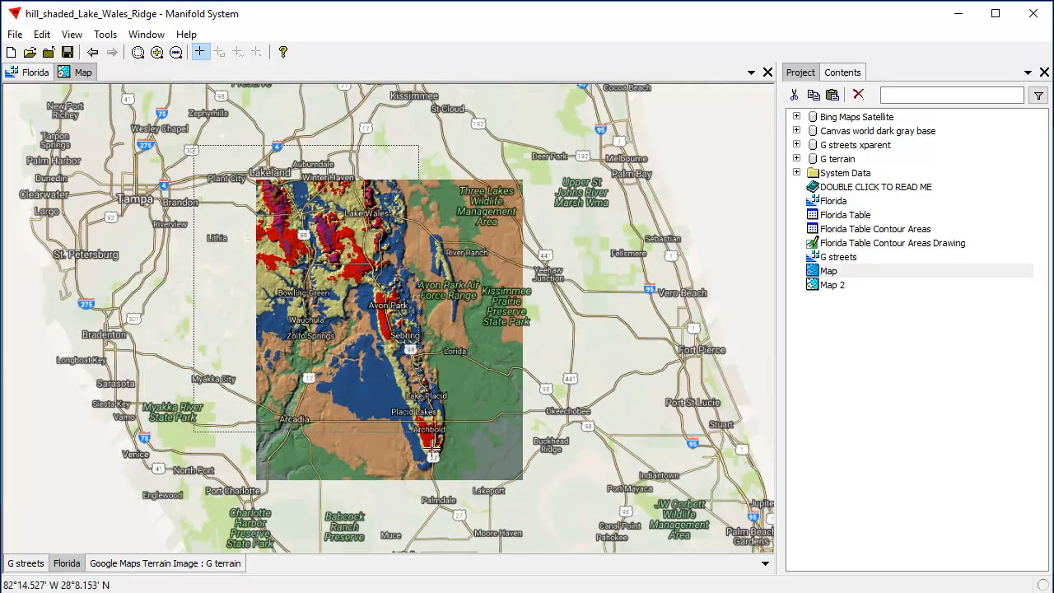
{"action": "scroll", "coordinate": [327, 363], "scroll_direction": "up", "scroll_amount": 1}
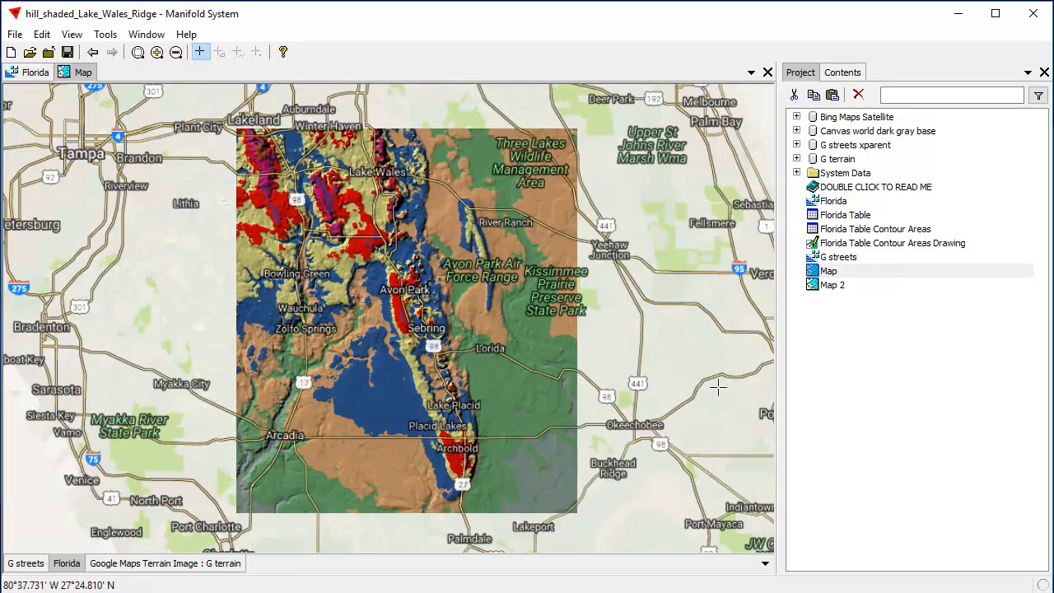
Add the Florida Table Contour Areas Drawing to the map as a layer between G streets and Florida
{"action": "left_click", "coordinate": [33, 566]}
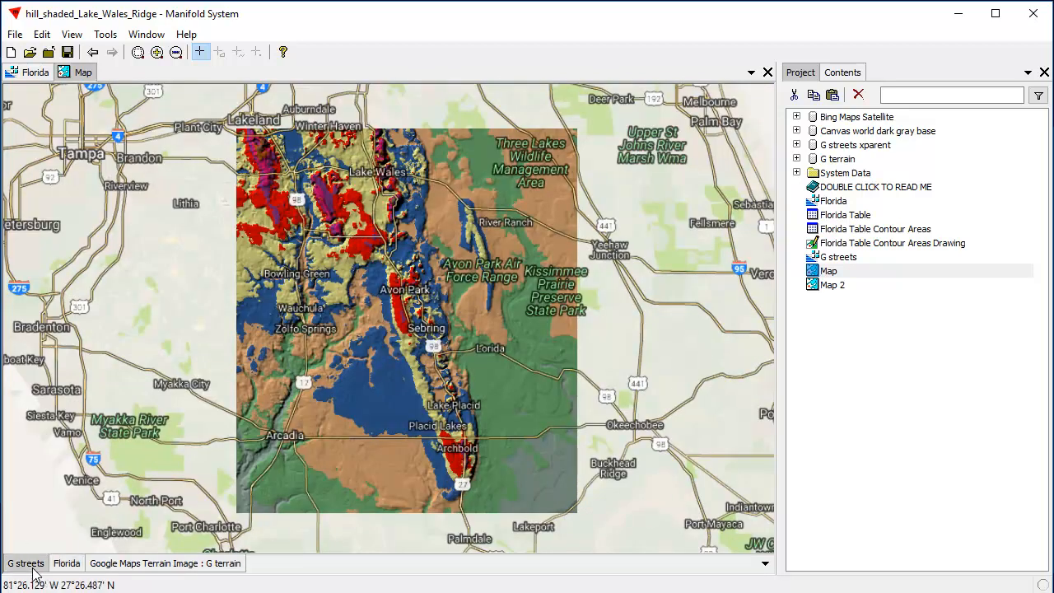
{"action": "left_click", "coordinate": [73, 565]}
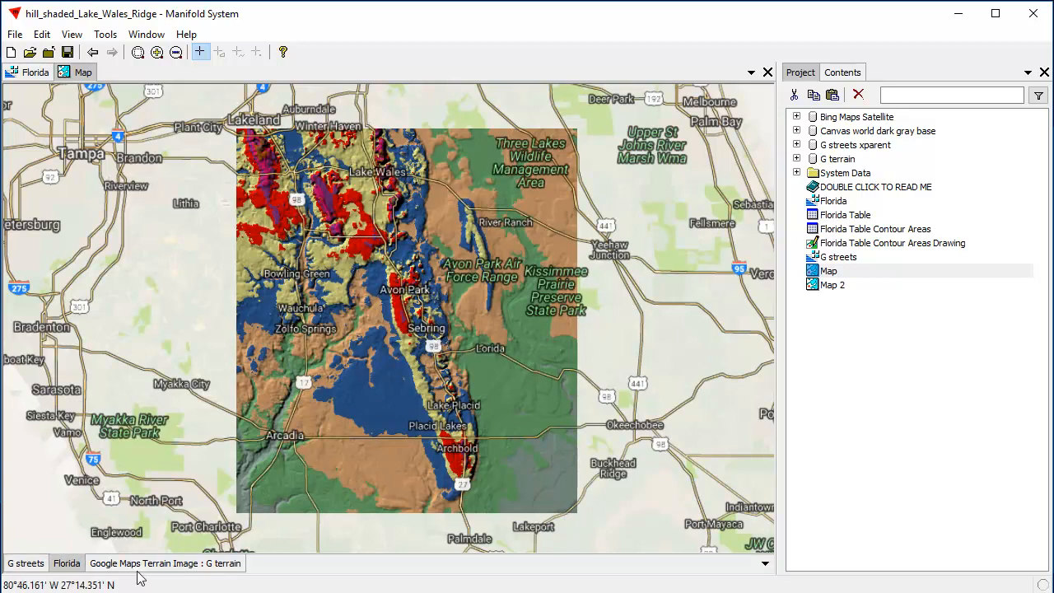
{"action": "mouse_move", "coordinate": [918, 248]}
{"action": "left_mouse_down"}
{"action": "mouse_move", "coordinate": [433, 309]}
{"action": "mouse_move", "coordinate": [422, 299]}
{"action": "left_mouse_up"}
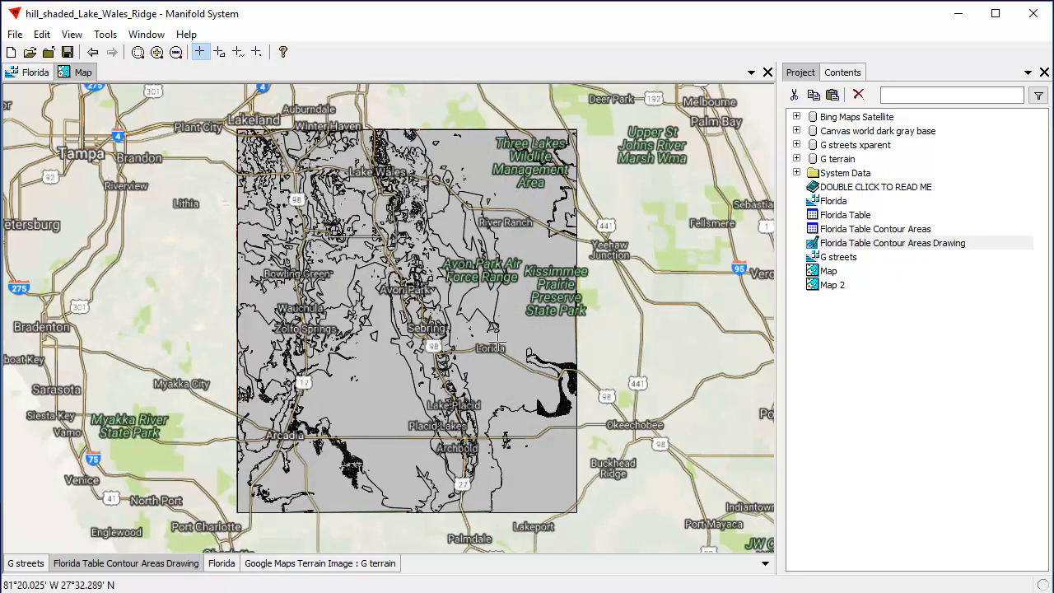
Inspect the contour polygons and the ValueMin and ValueMax fields in the Florida Table Contour Areas table, then close the table
{"action": "left_click_drag", "start_coordinate": [260, 157], "coordinate": [539, 497]}
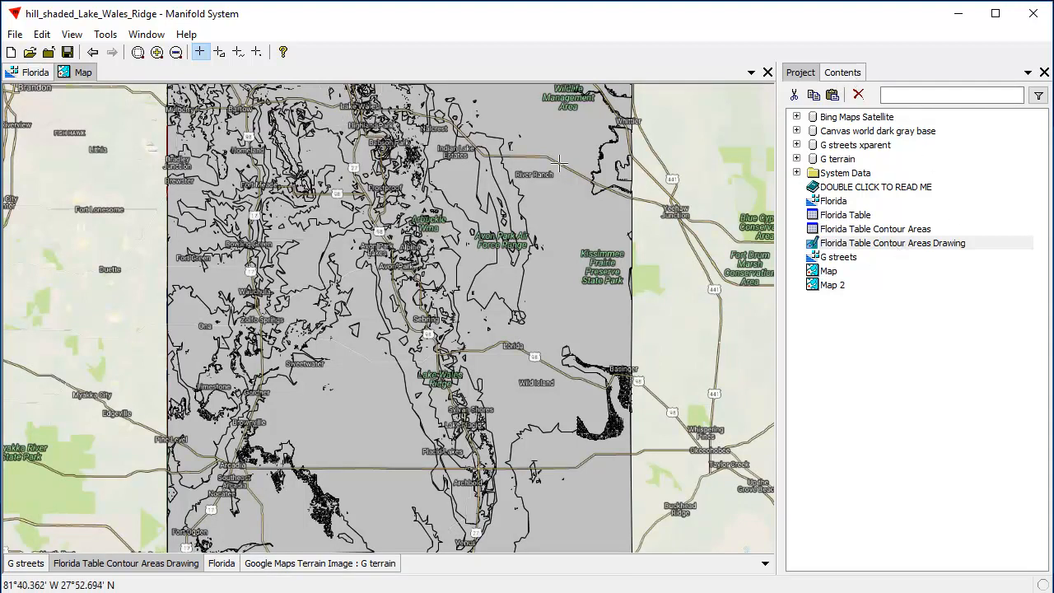
{"action": "double_click", "coordinate": [909, 232]}
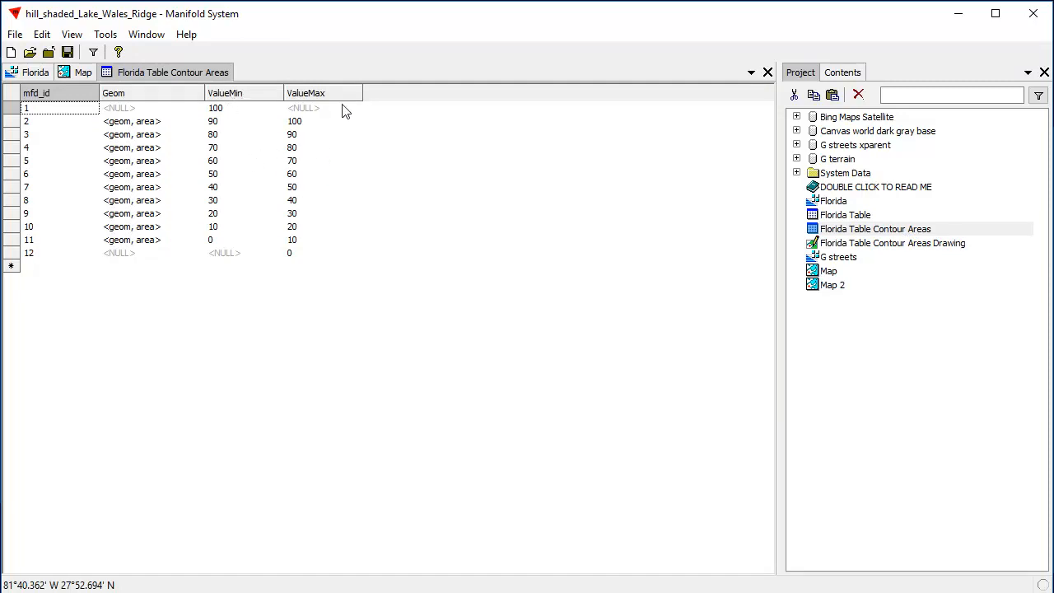
{"action": "left_click", "coordinate": [767, 73]}
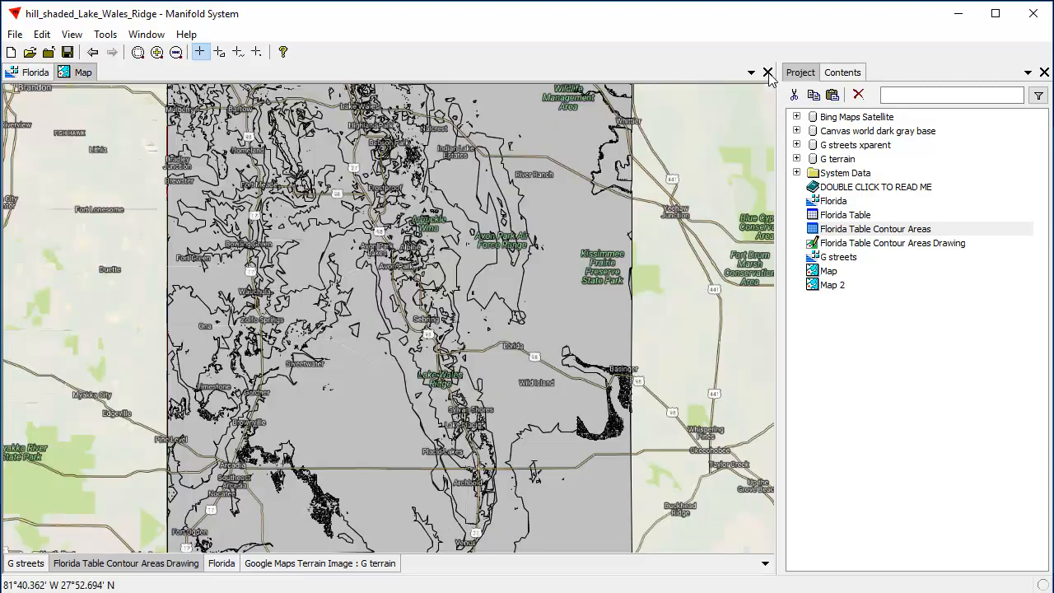
Classify the contour areas' fill color by the ValueMax field using unique values
{"action": "left_click", "coordinate": [855, 74]}
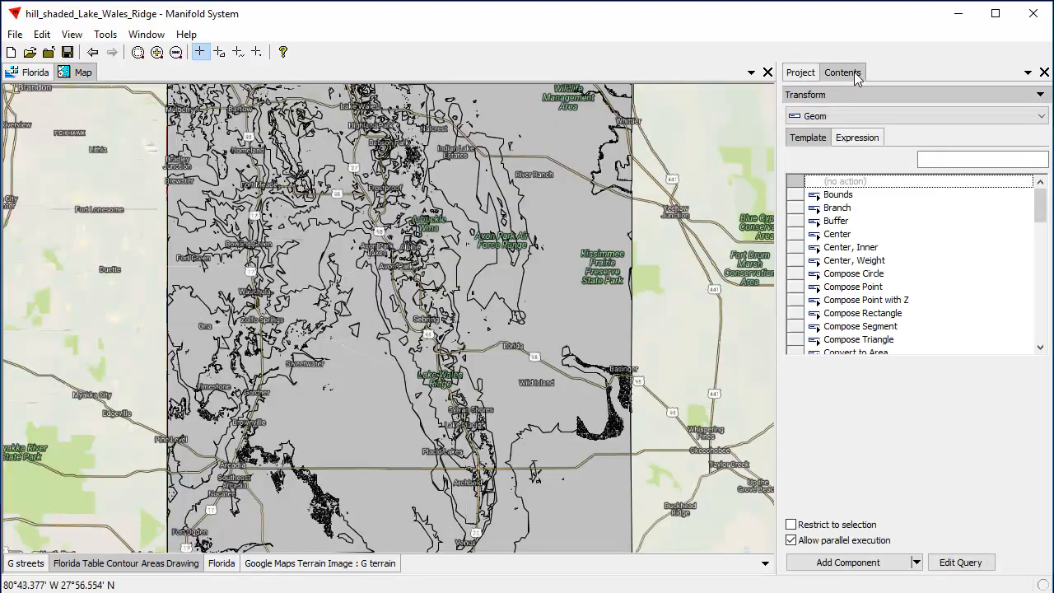
{"action": "left_click", "coordinate": [893, 96]}
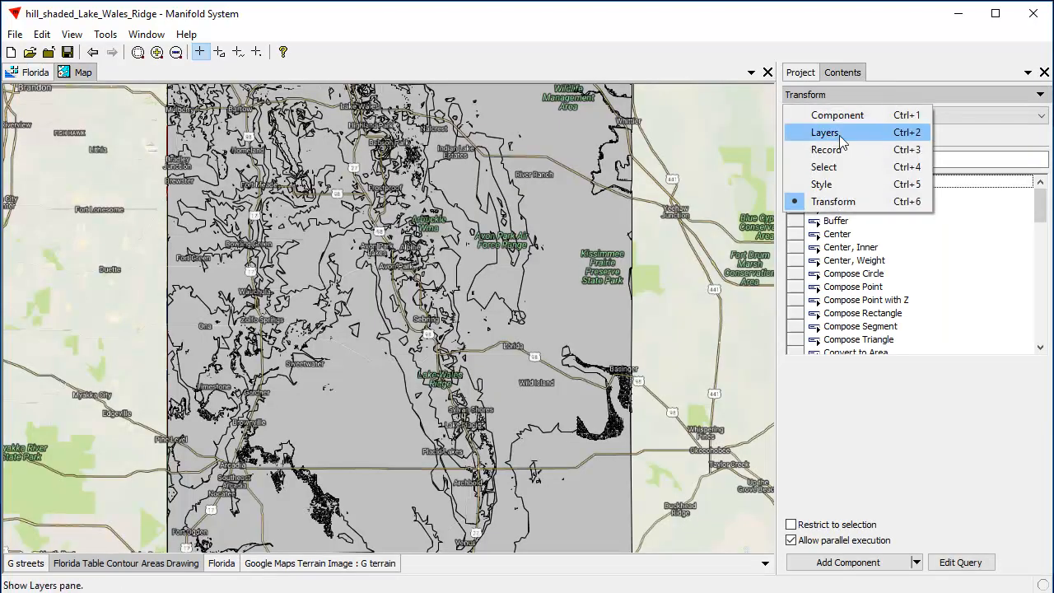
{"action": "left_click", "coordinate": [840, 183]}
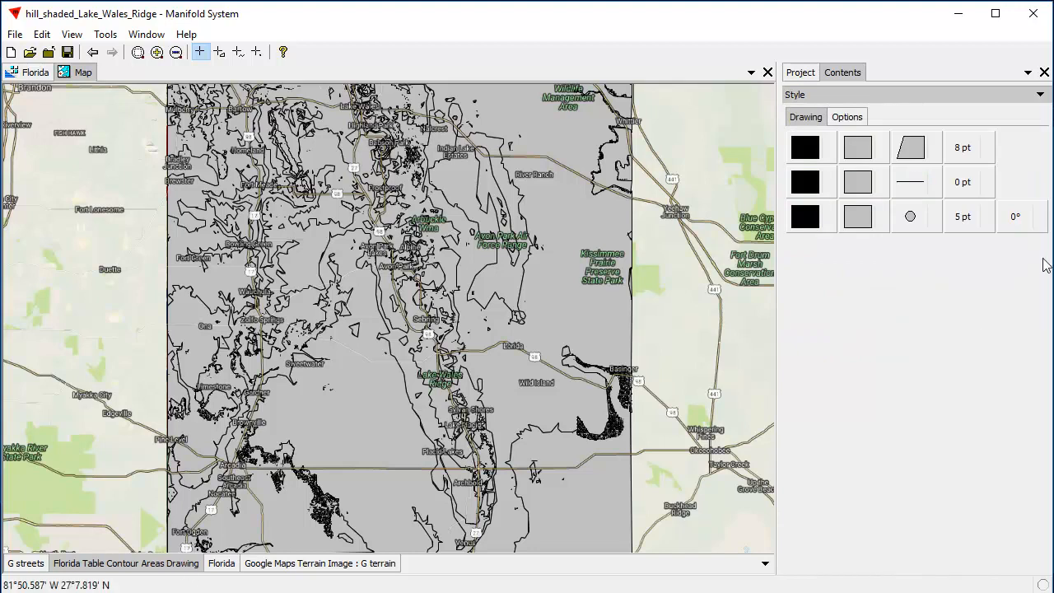
{"action": "left_click", "coordinate": [880, 152]}
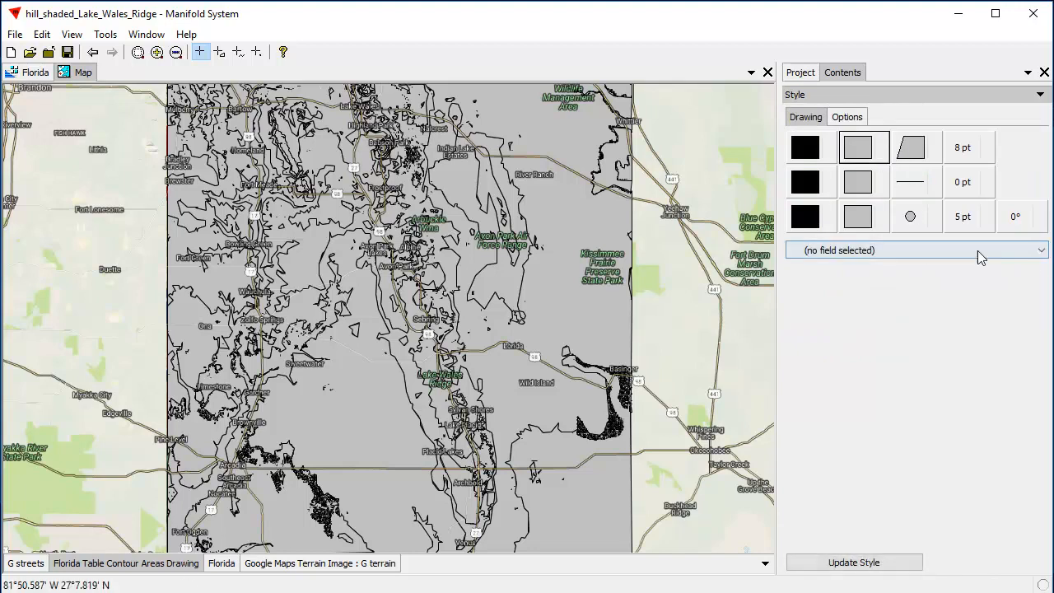
{"action": "left_click", "coordinate": [1040, 249]}
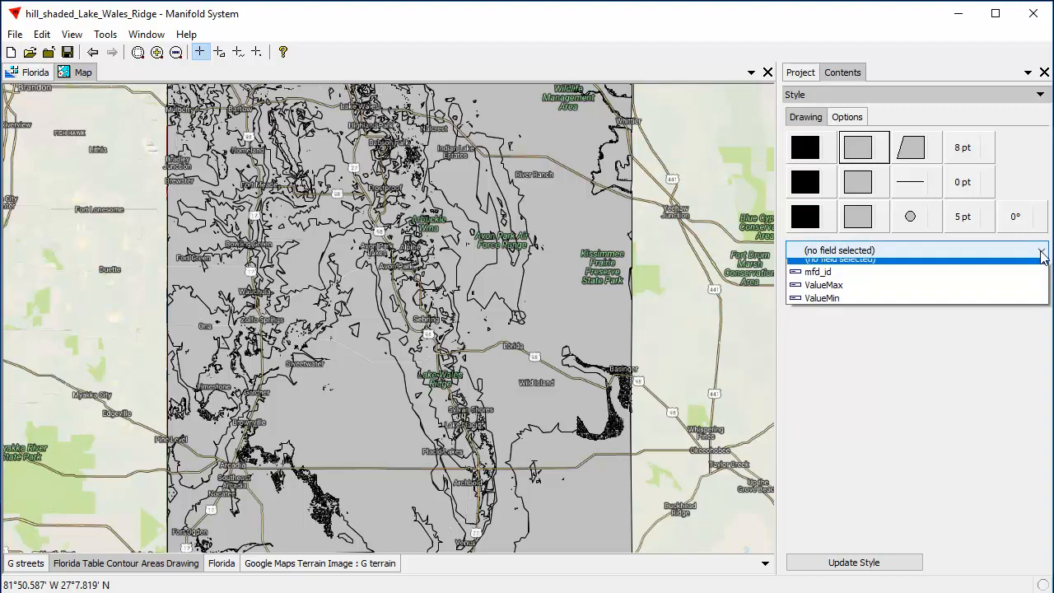
{"action": "left_click", "coordinate": [857, 294]}
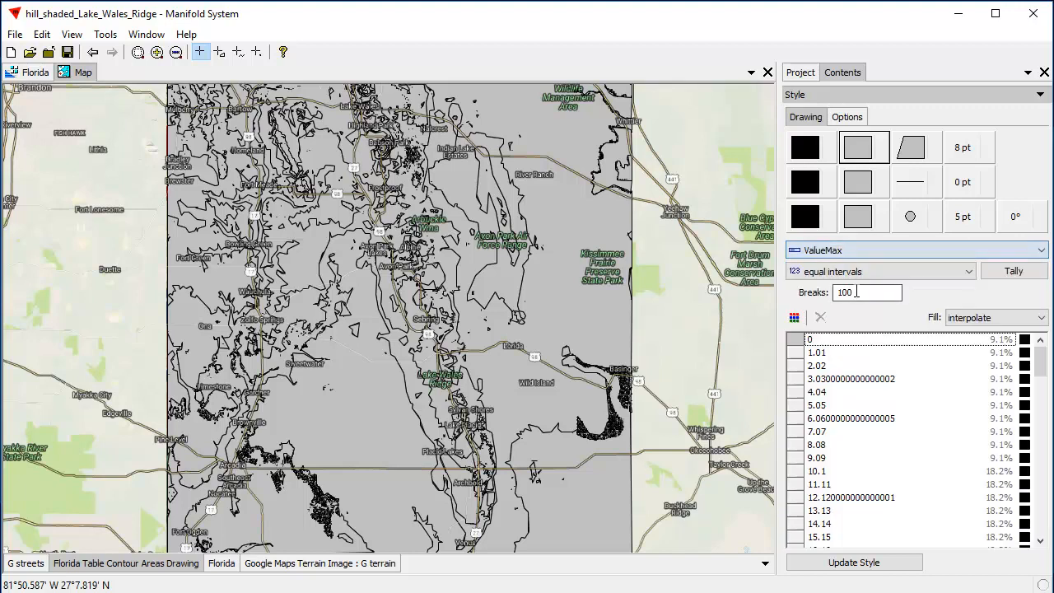
{"action": "left_click", "coordinate": [970, 276]}
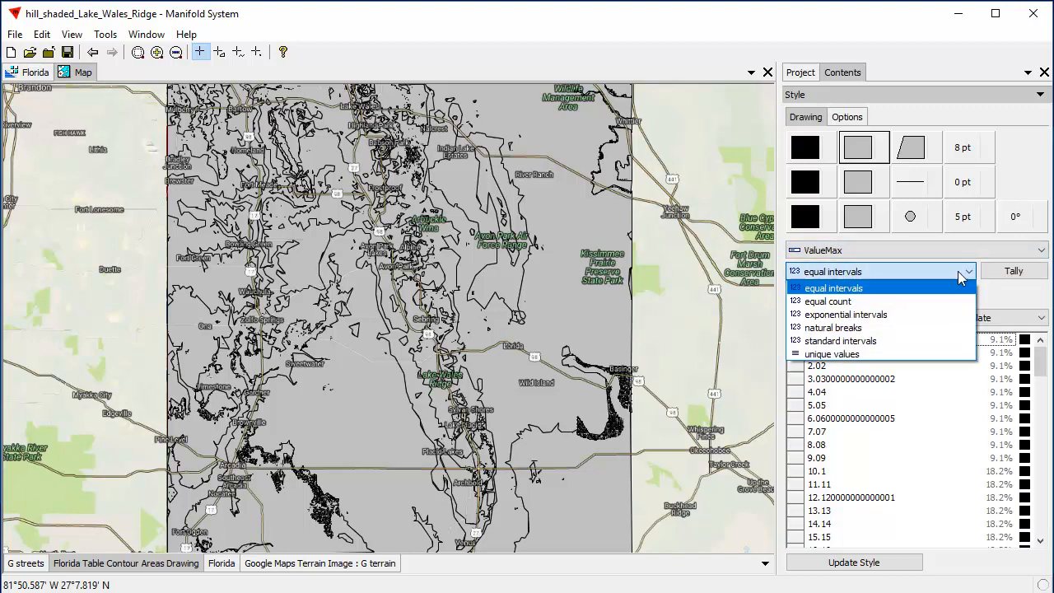
{"action": "left_click", "coordinate": [882, 354]}
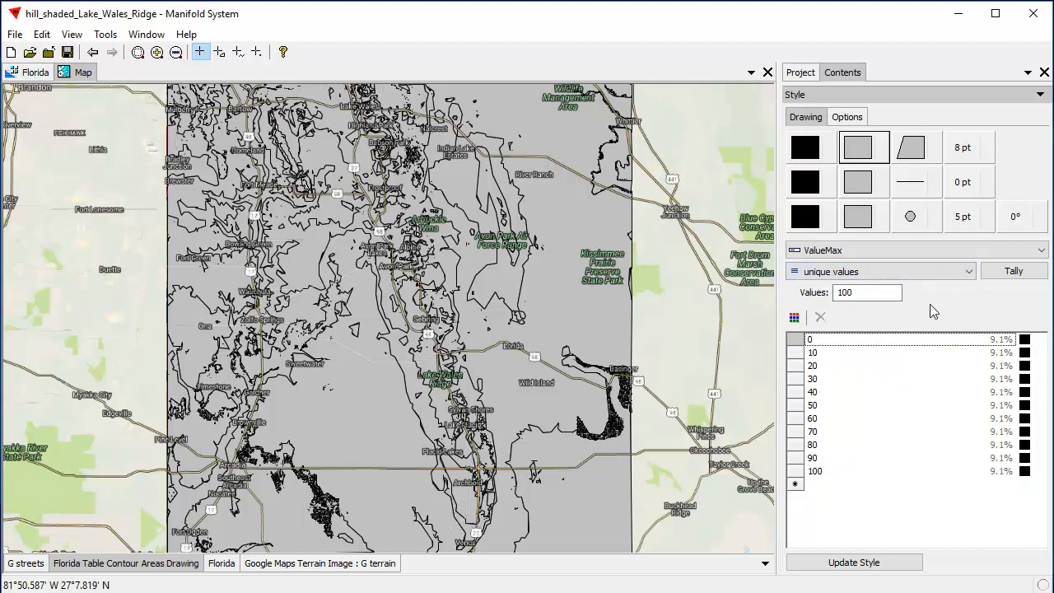
Include the areas' stroke color in the thematic style, apply a Color Brewer red-to-blue spectrum palette and update the style
{"action": "left_click", "coordinate": [832, 148]}
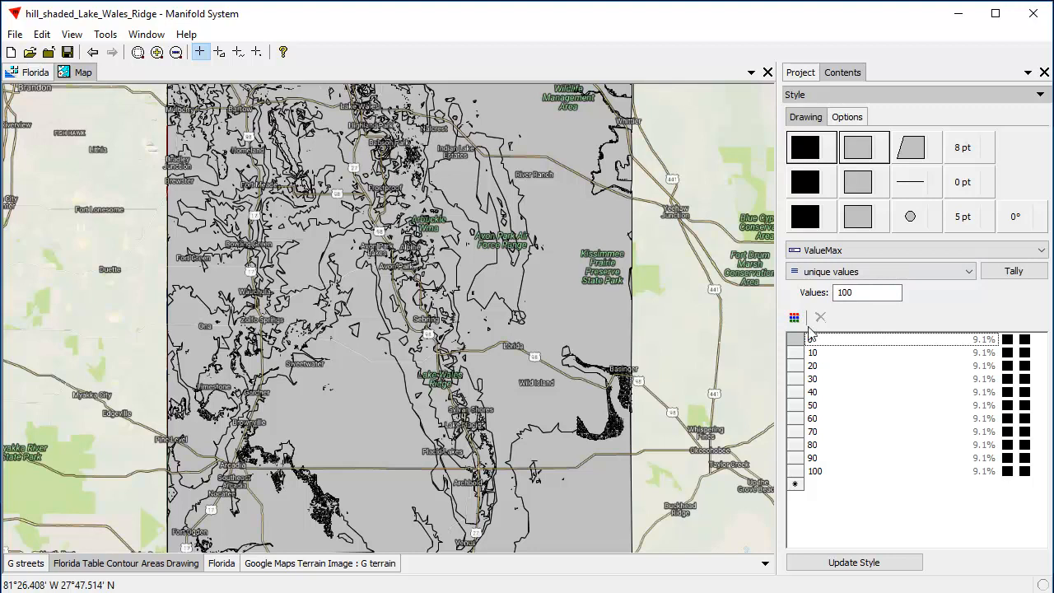
{"action": "left_click", "coordinate": [793, 317]}
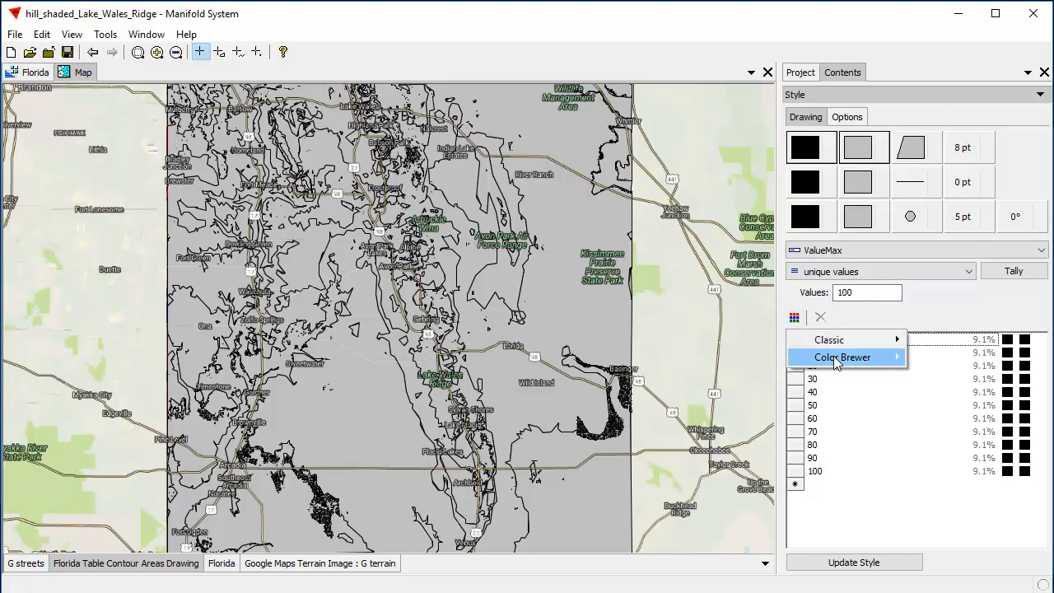
{"action": "mouse_move", "coordinate": [837, 364]}
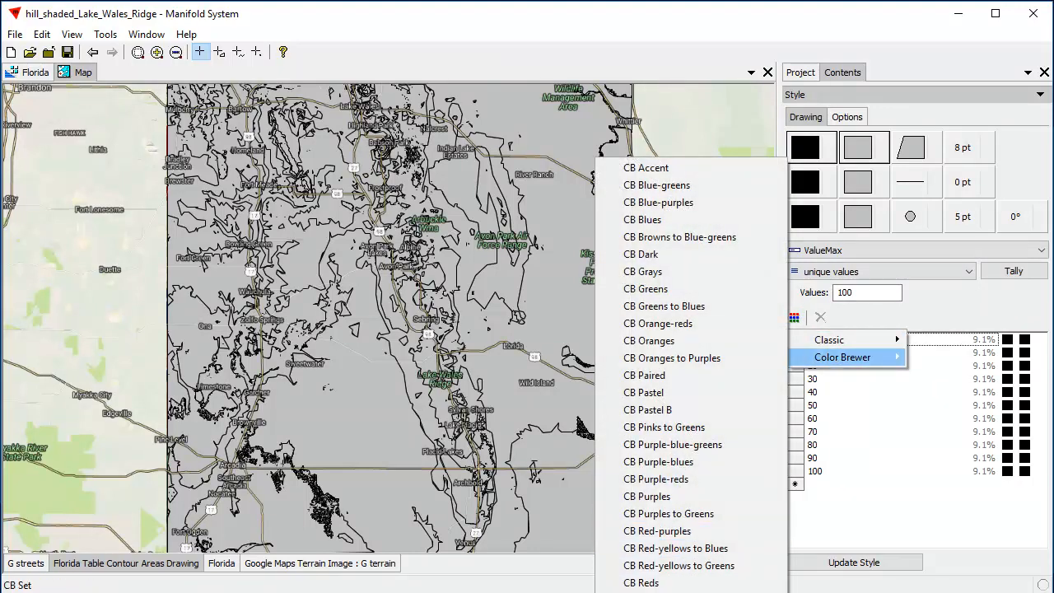
{"action": "left_click", "coordinate": [659, 589]}
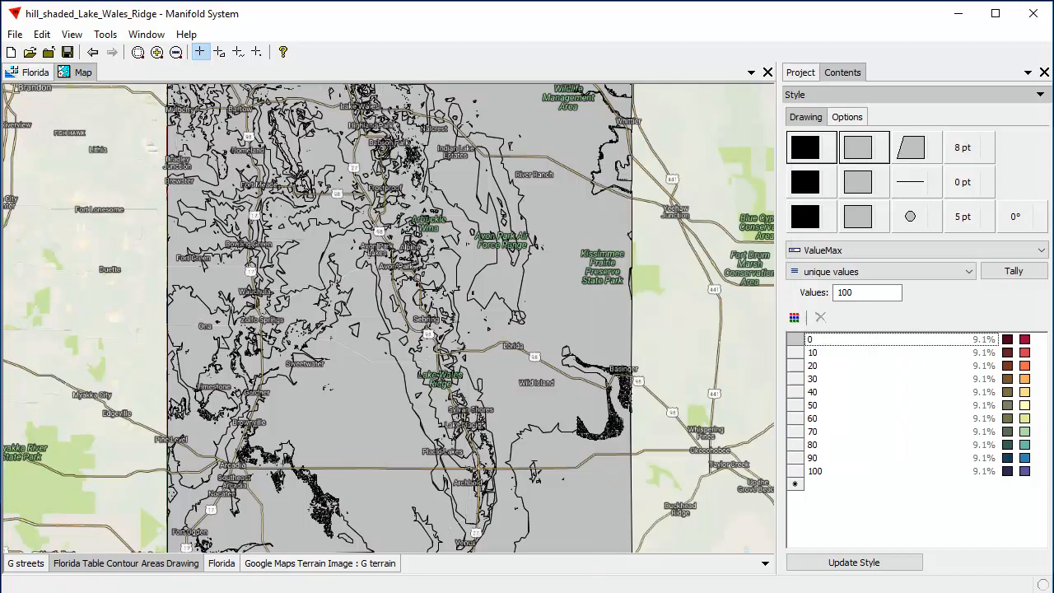
{"action": "left_click", "coordinate": [873, 567]}
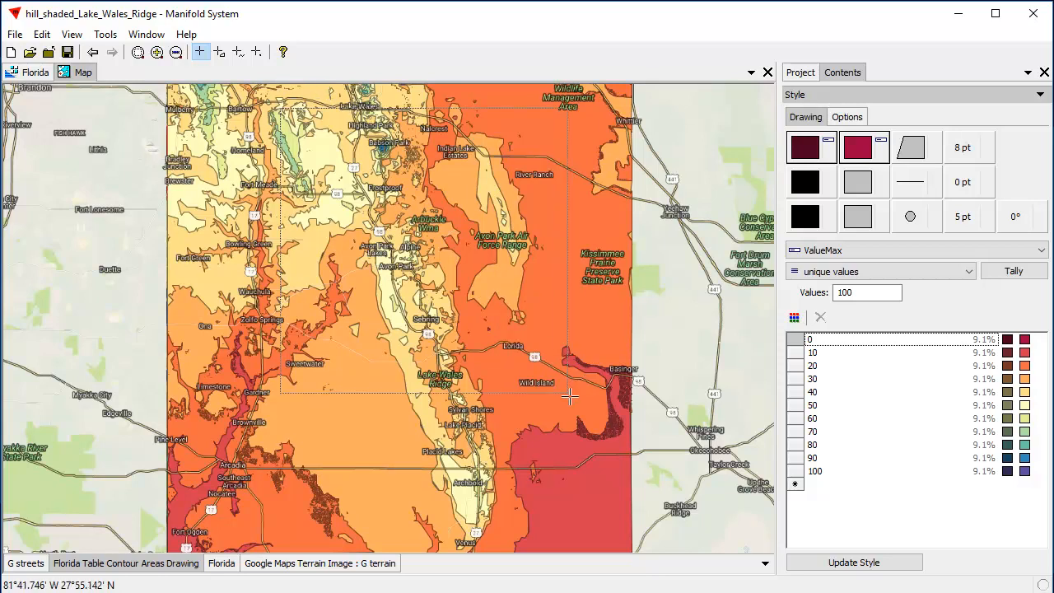
Reverse the fill and stroke colors across all ValueMax entries and update the contour areas' style
{"action": "scroll", "coordinate": [593, 409], "scroll_direction": "up", "scroll_amount": 1}
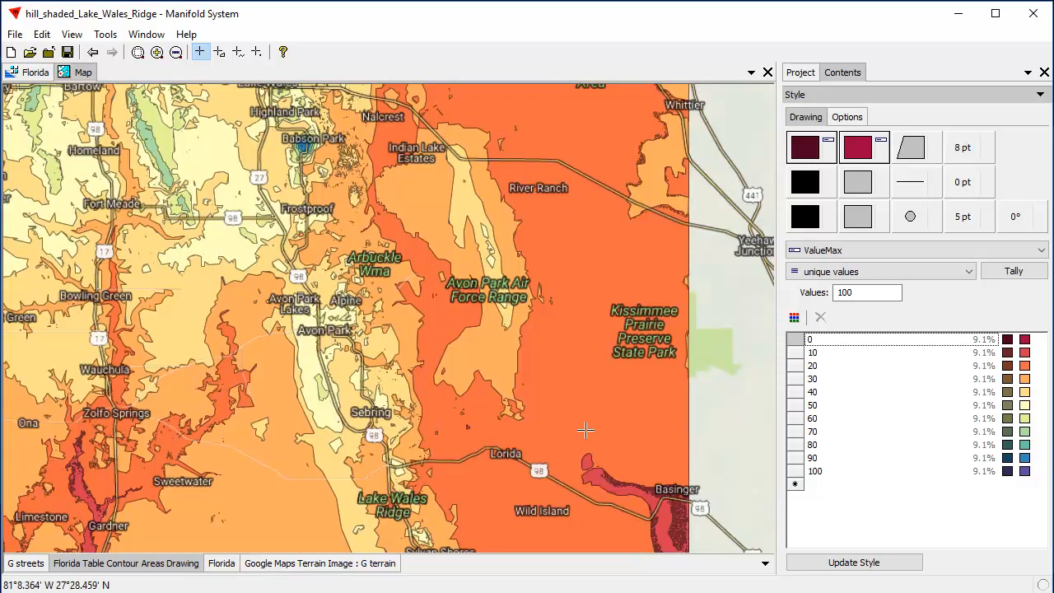
{"action": "left_click", "coordinate": [901, 408]}
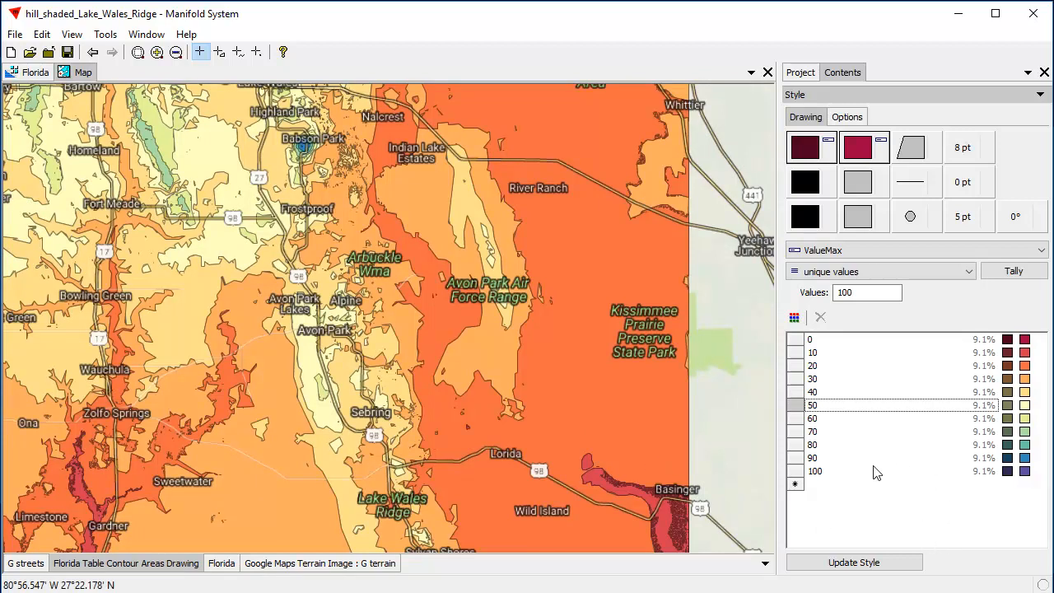
{"action": "left_click", "coordinate": [925, 446]}
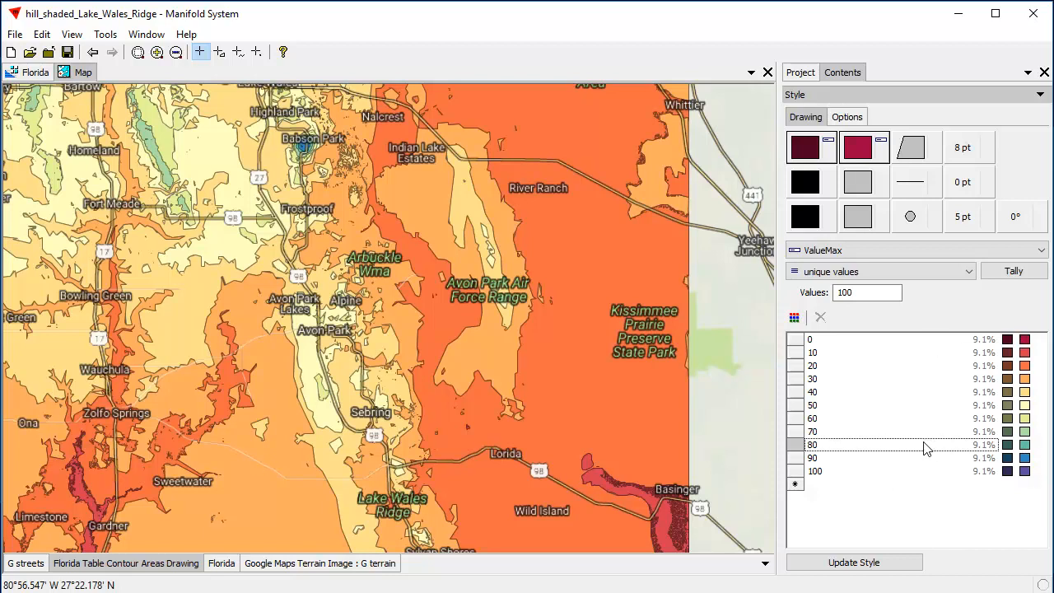
{"action": "key", "text": "ctrl+a"}
{"action": "right_click", "coordinate": [1029, 474]}
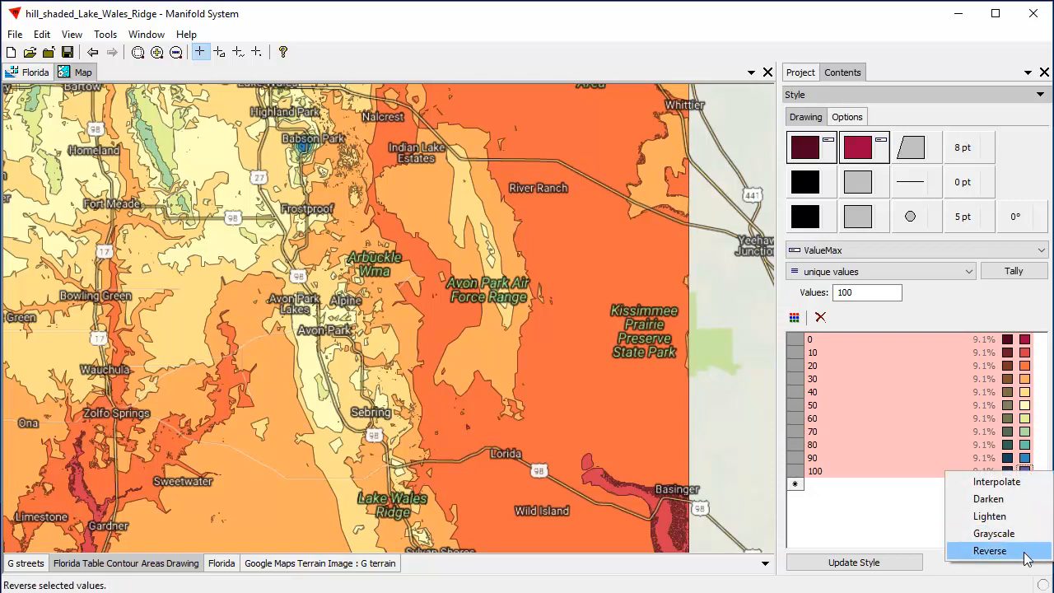
{"action": "left_click", "coordinate": [1027, 555]}
{"action": "right_click", "coordinate": [1009, 476]}
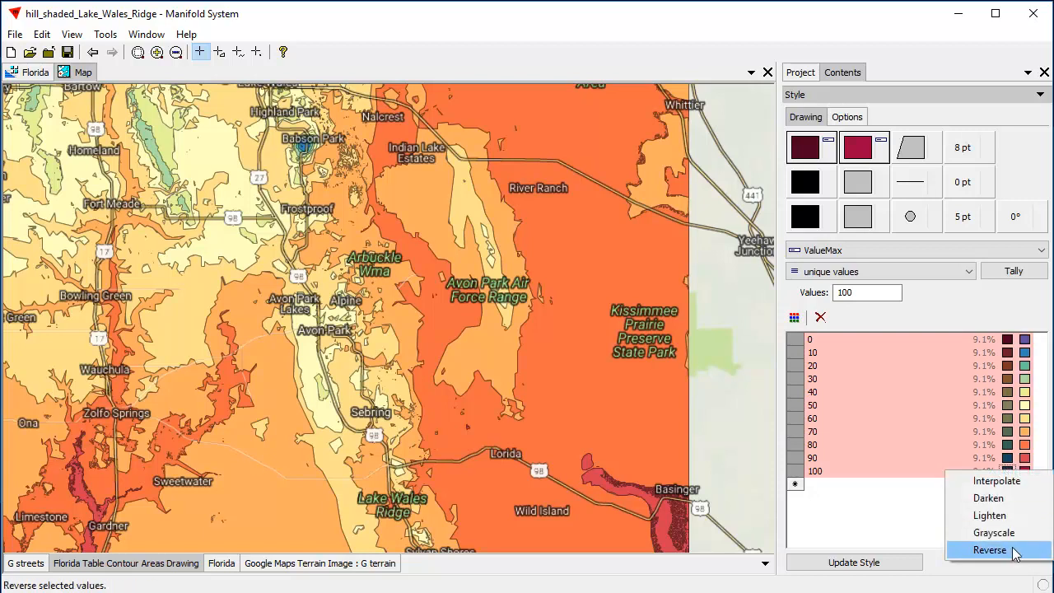
{"action": "left_click", "coordinate": [1013, 550]}
{"action": "left_click", "coordinate": [905, 563]}
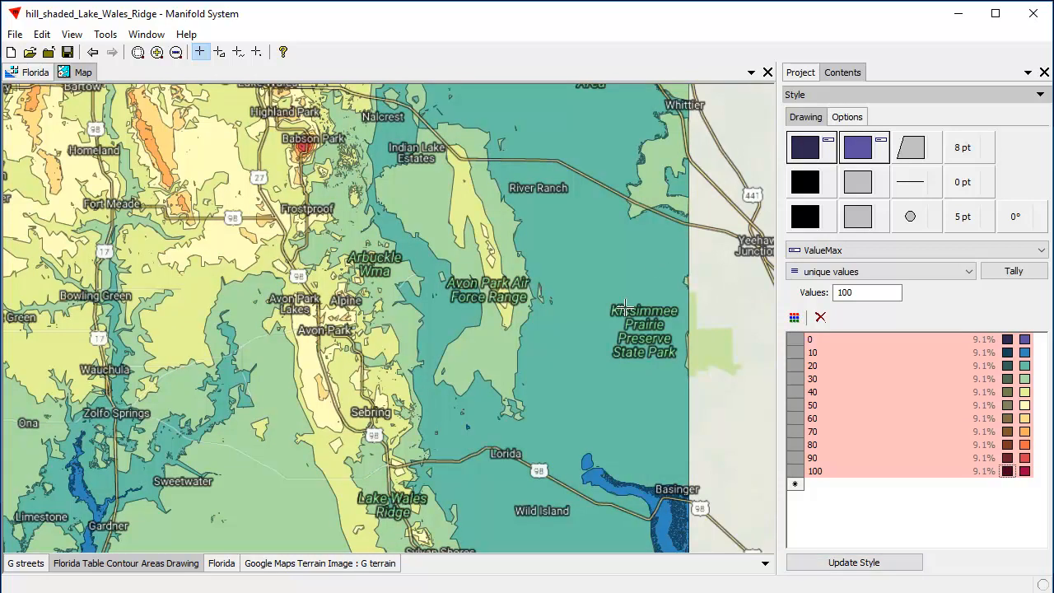
Zoom in on Babson Park and check the ValueMin and ValueMax in the record of its highest contour area
{"action": "scroll", "coordinate": [276, 346], "scroll_direction": "down", "scroll_amount": 2}
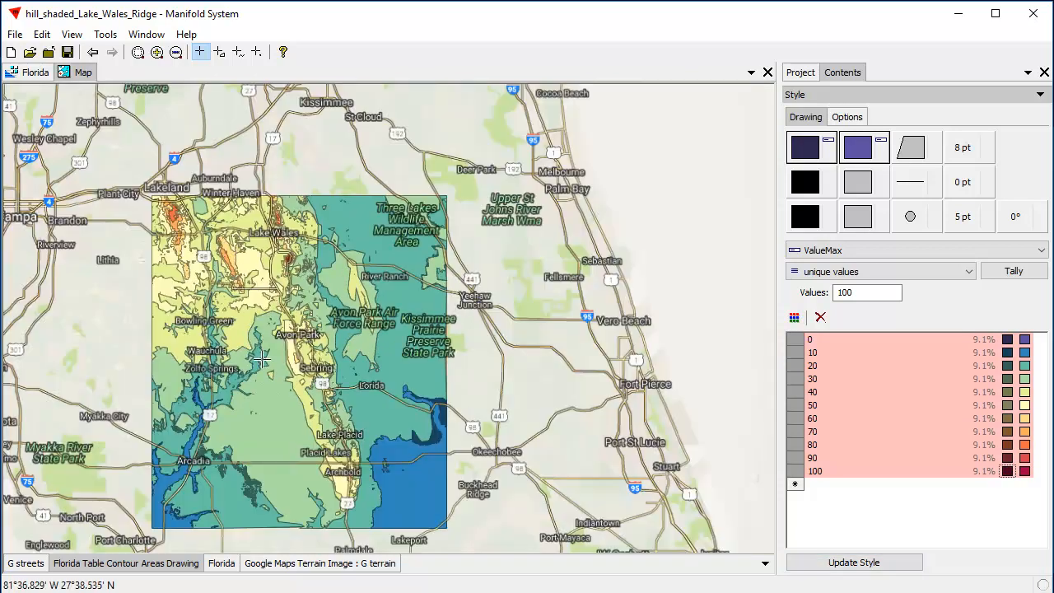
{"action": "left_click_drag", "start_coordinate": [263, 358], "coordinate": [386, 296]}
{"action": "left_click_drag", "start_coordinate": [272, 129], "coordinate": [584, 483]}
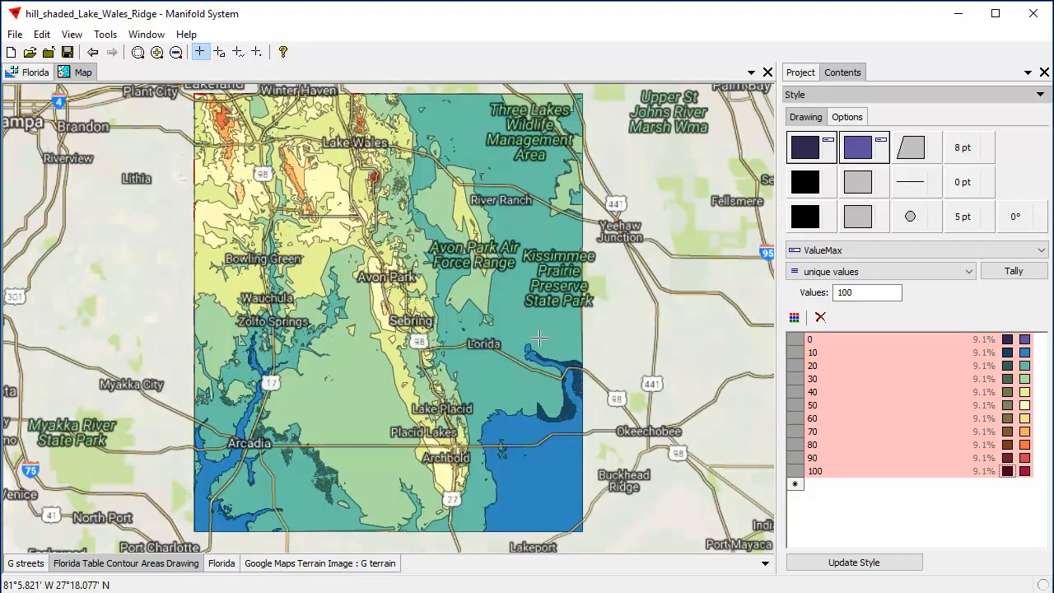
{"action": "left_click_drag", "start_coordinate": [298, 107], "coordinate": [461, 211]}
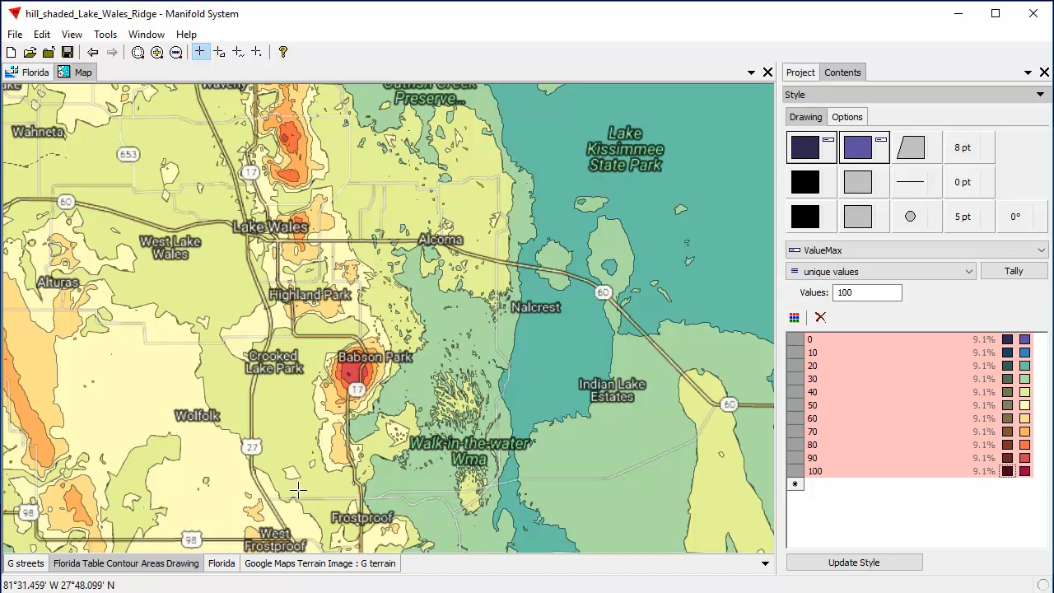
{"action": "left_click", "coordinate": [354, 370]}
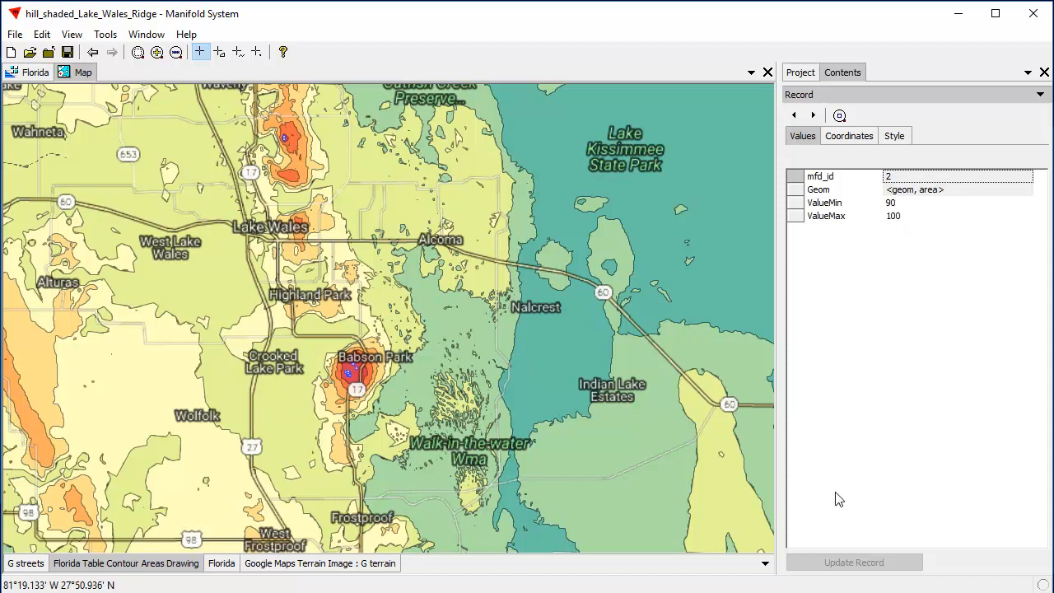
Hide the Florida Table Contour Areas Drawing layer and make the Florida layer active around Babson Park
{"action": "scroll", "coordinate": [586, 300], "scroll_direction": "down", "scroll_amount": 1}
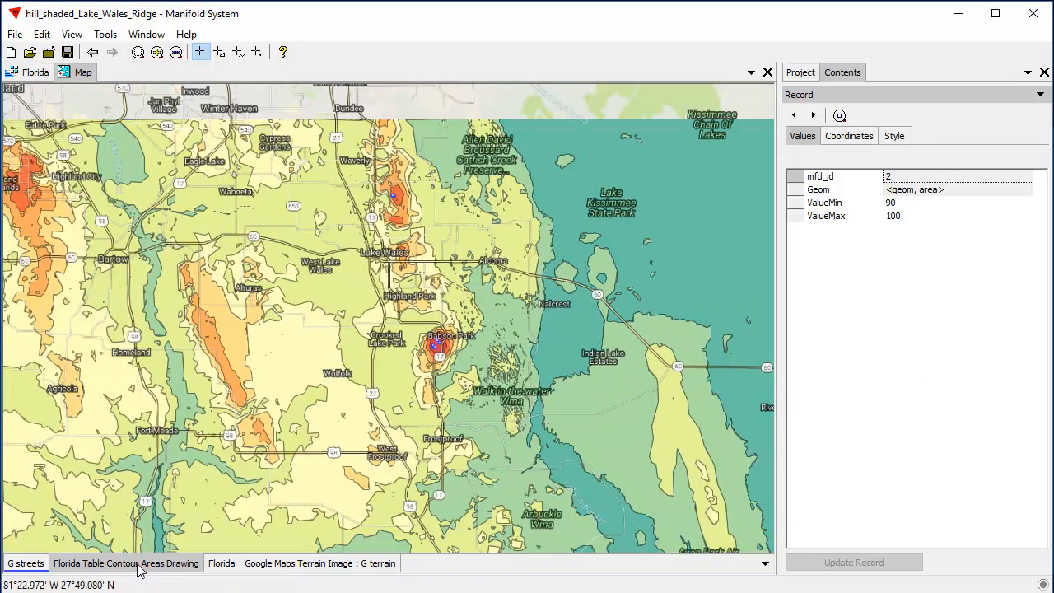
{"action": "left_click", "coordinate": [142, 566]}
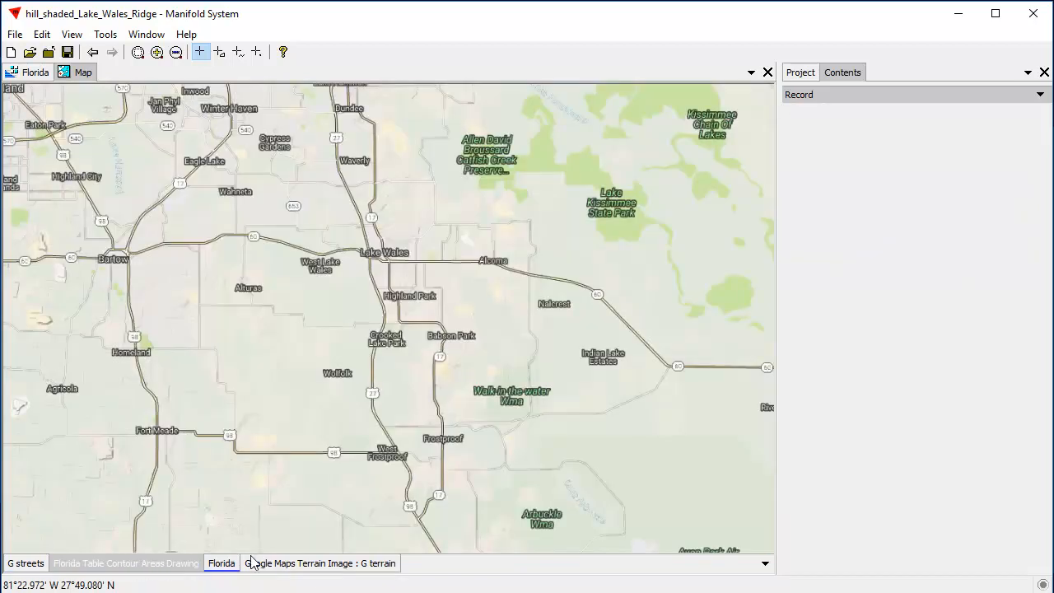
{"action": "left_click", "coordinate": [219, 565]}
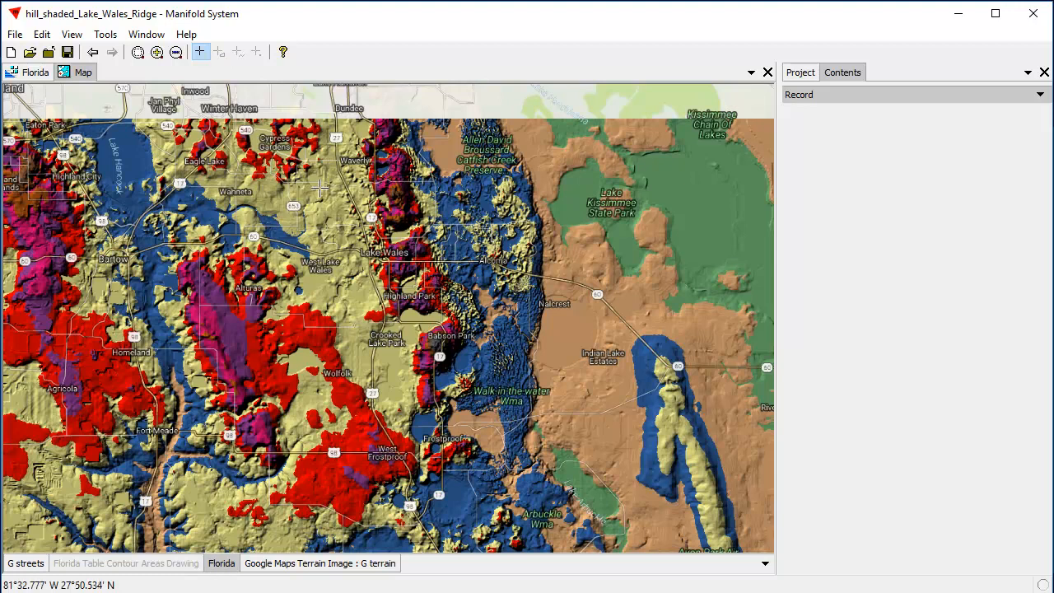
{"action": "scroll", "coordinate": [501, 359], "scroll_direction": "up", "scroll_amount": 3}
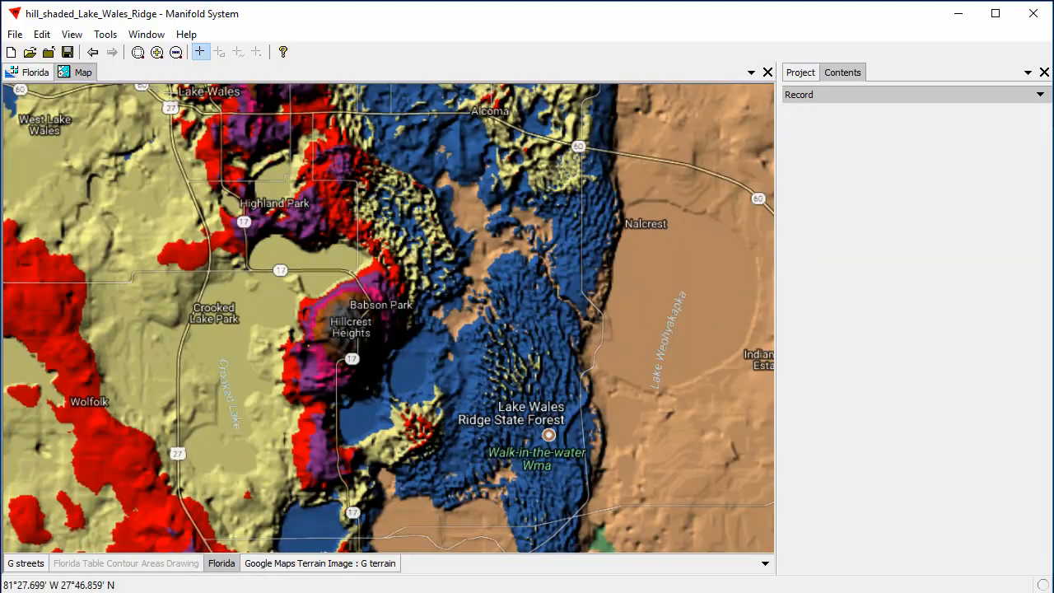
Generate contour lines from the Florida image as a new component, with min height 0, max height 100 and step 10
{"action": "left_click", "coordinate": [838, 95]}
{"action": "left_click", "coordinate": [848, 204]}
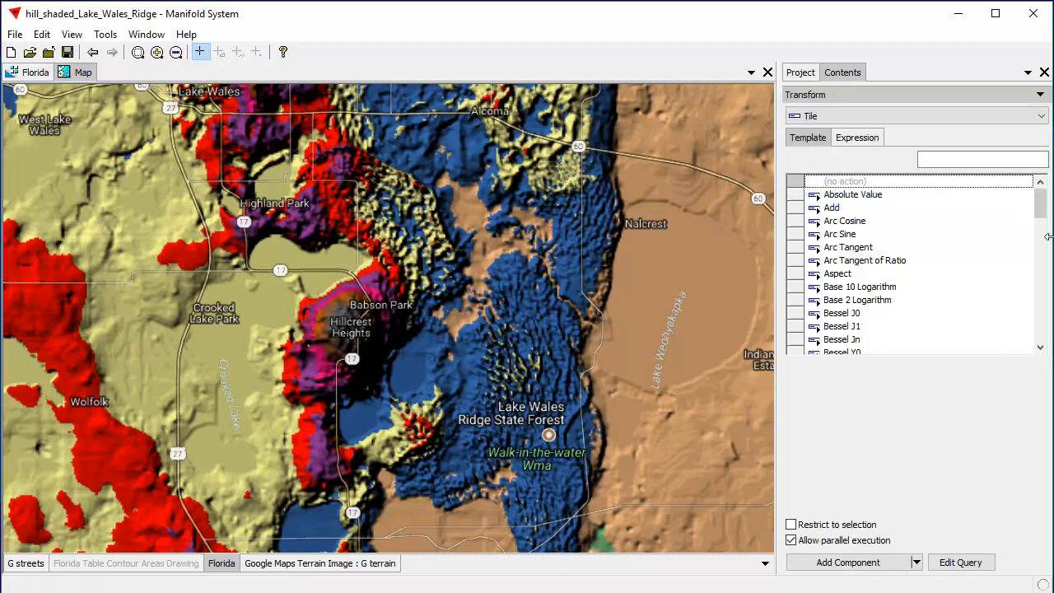
{"action": "scroll", "coordinate": [1039, 219], "scroll_direction": "down", "scroll_amount": 5}
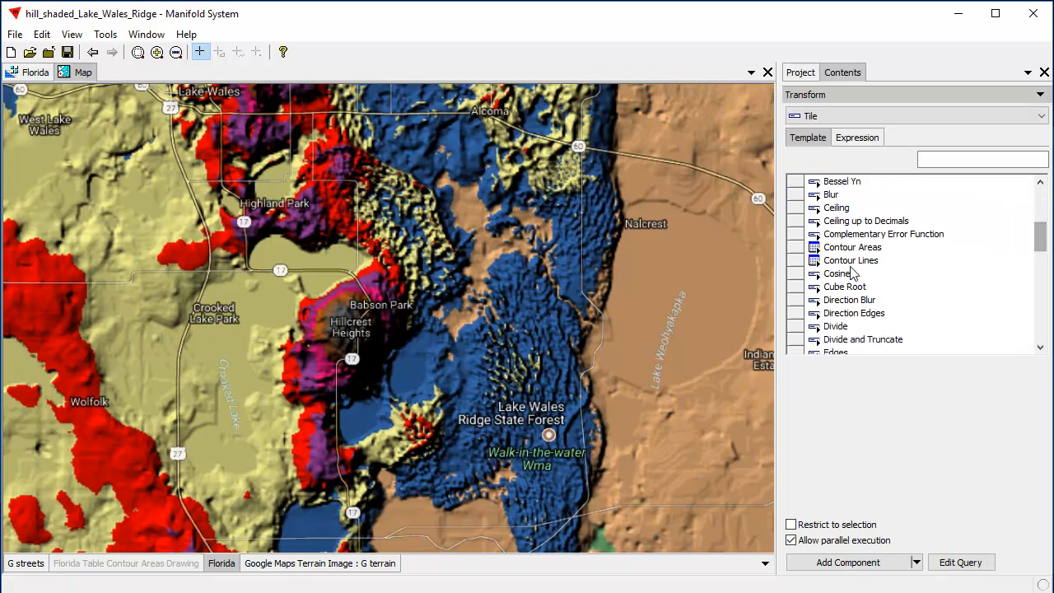
{"action": "left_click", "coordinate": [860, 262]}
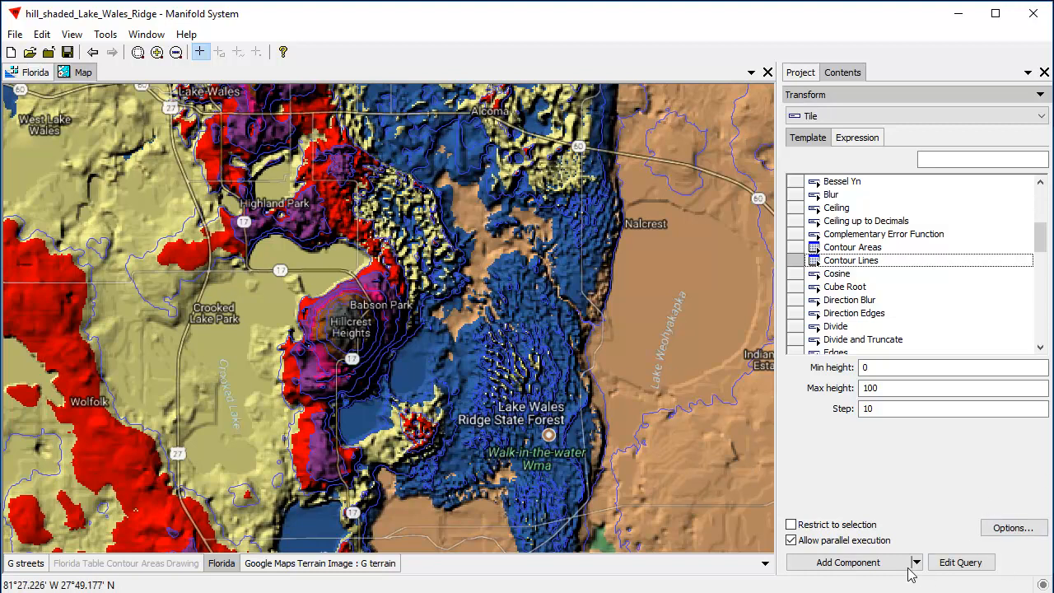
{"action": "left_click", "coordinate": [876, 568]}
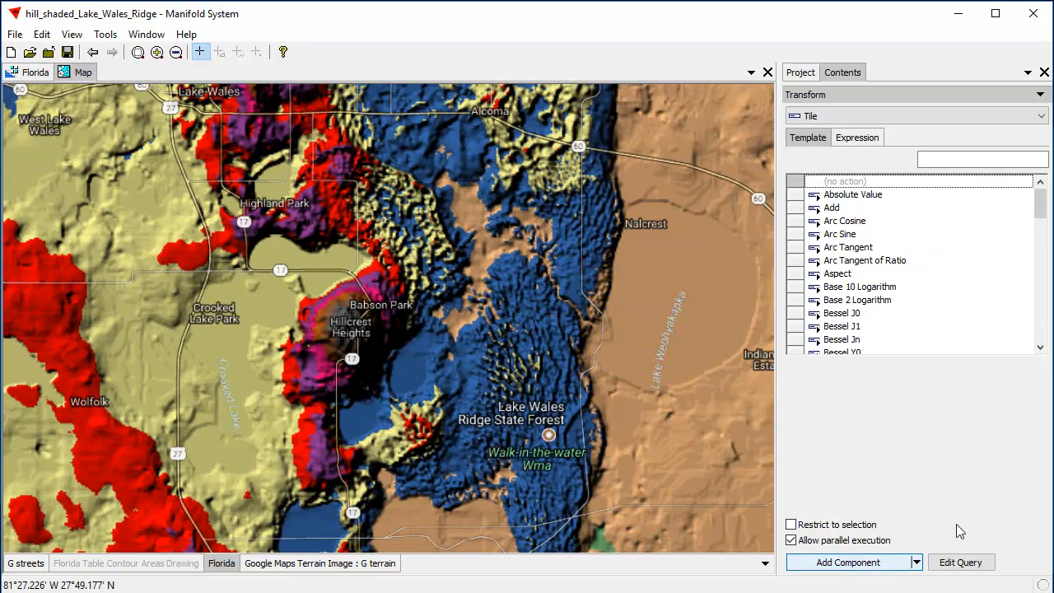
Examine the Geom and Value fields in the Florida Table Contour Lines table, then close the table
{"action": "left_click", "coordinate": [800, 72]}
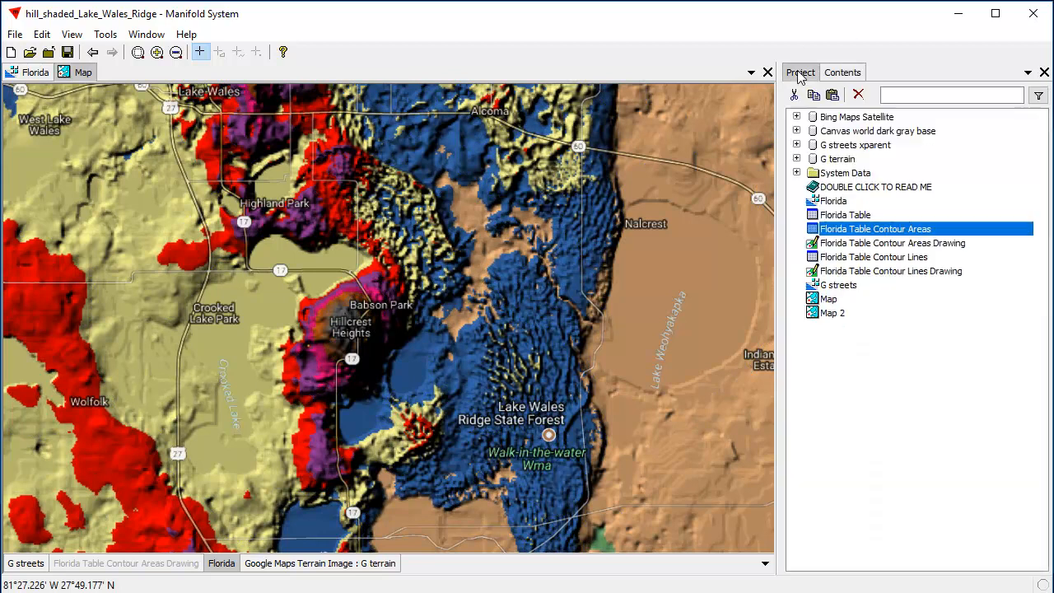
{"action": "left_click", "coordinate": [902, 262]}
{"action": "left_click", "coordinate": [905, 275]}
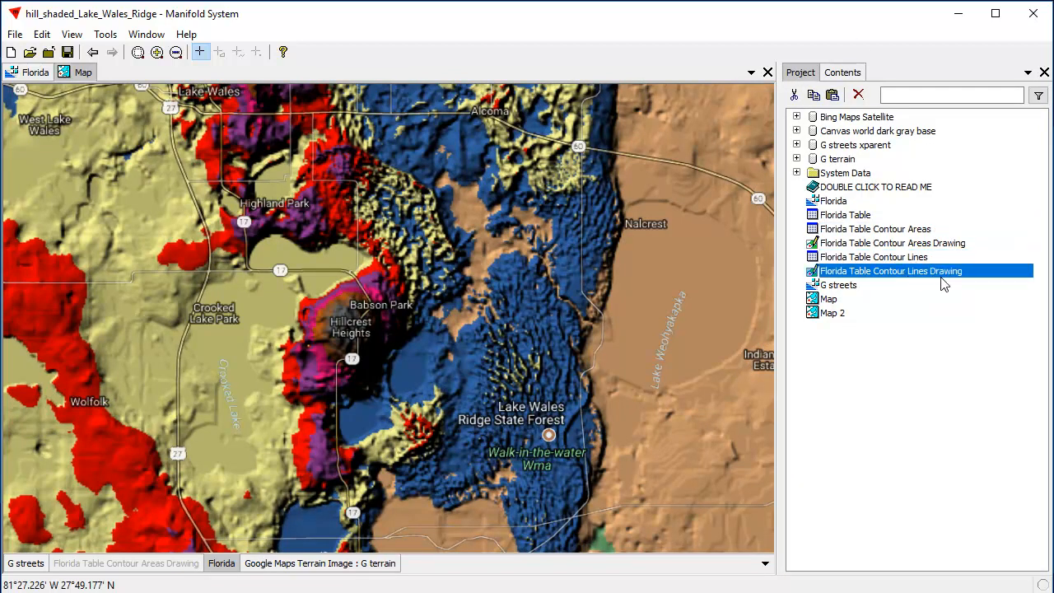
{"action": "double_click", "coordinate": [904, 260]}
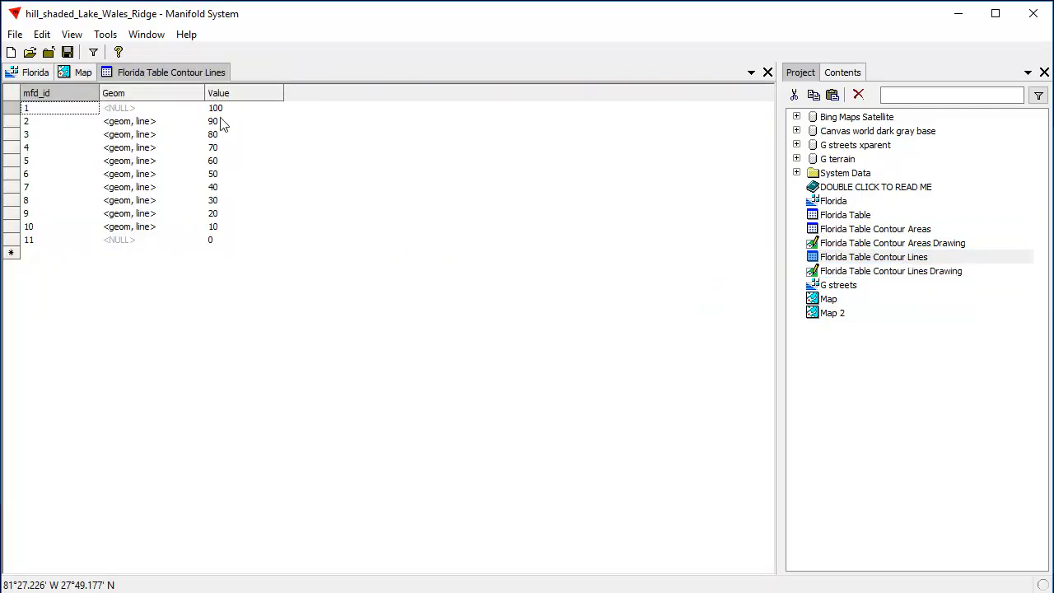
{"action": "left_click", "coordinate": [767, 72]}
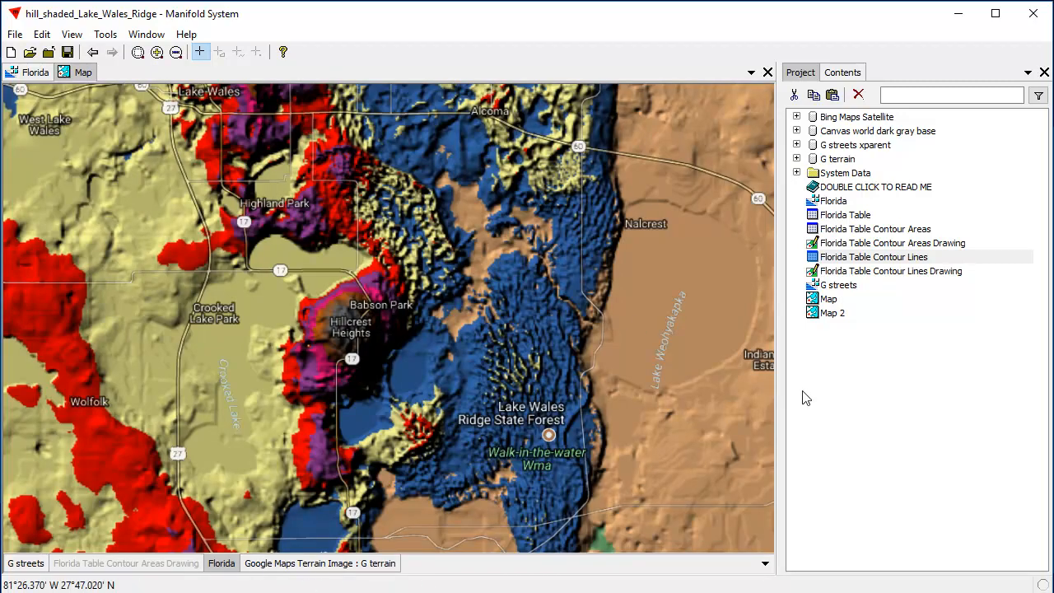
Add the Florida Table Contour Lines Drawing to the map as a layer above Florida
{"action": "left_click_drag", "start_coordinate": [931, 278], "coordinate": [401, 313]}
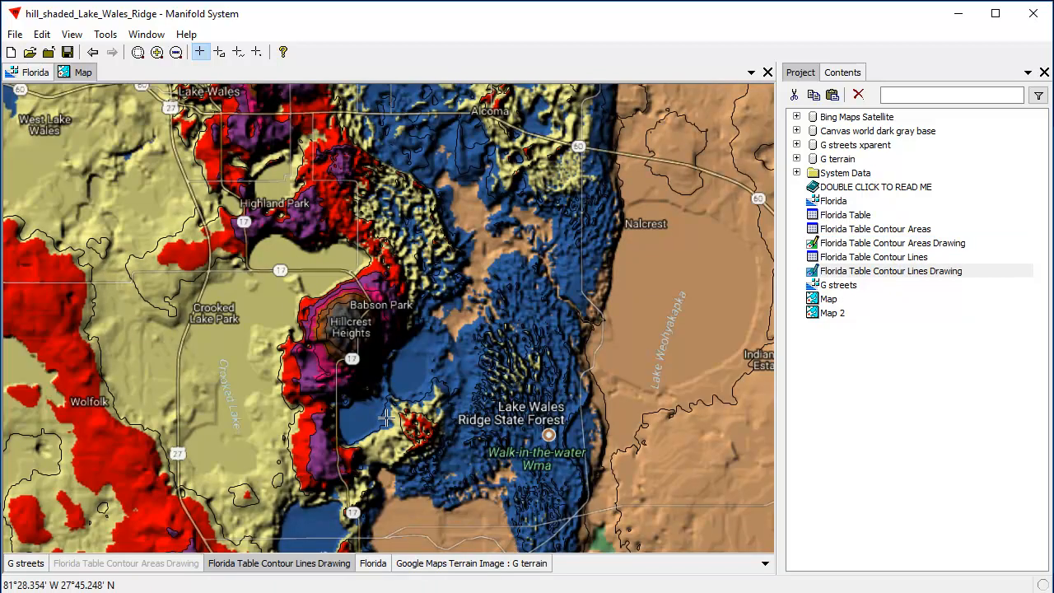
Hide the Florida layer, then open the style settings of the Florida Table Contour Lines Drawing layer
{"action": "left_click", "coordinate": [376, 564], "text": "shift"}
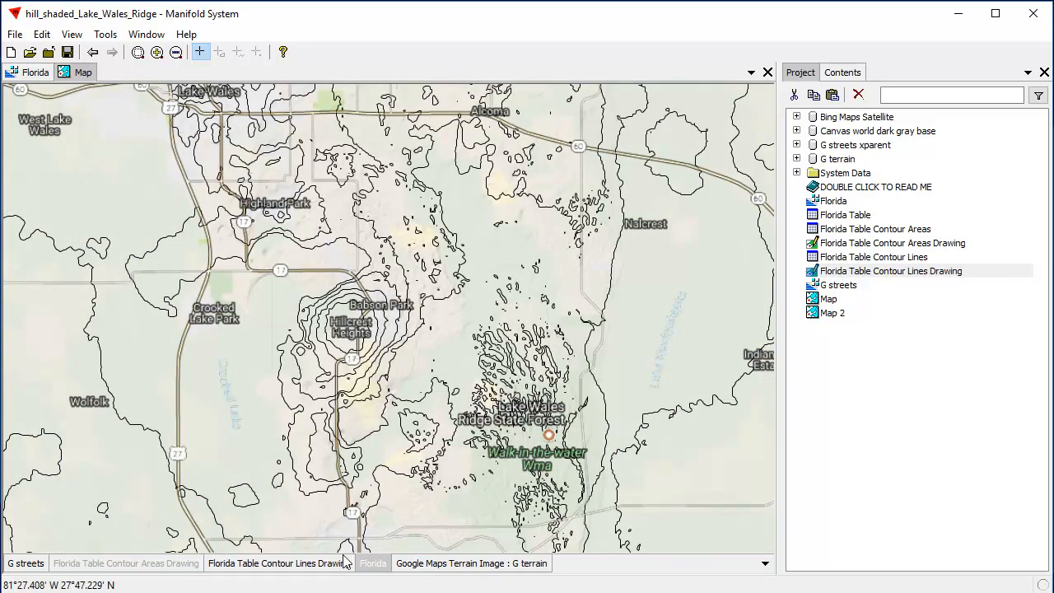
{"action": "left_click", "coordinate": [295, 562]}
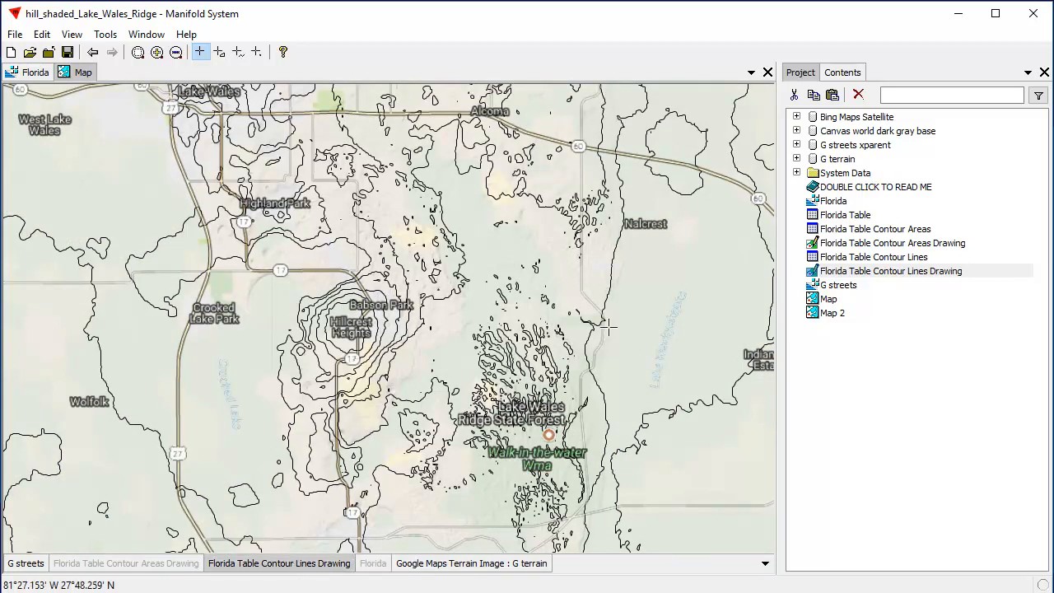
{"action": "left_click", "coordinate": [846, 74]}
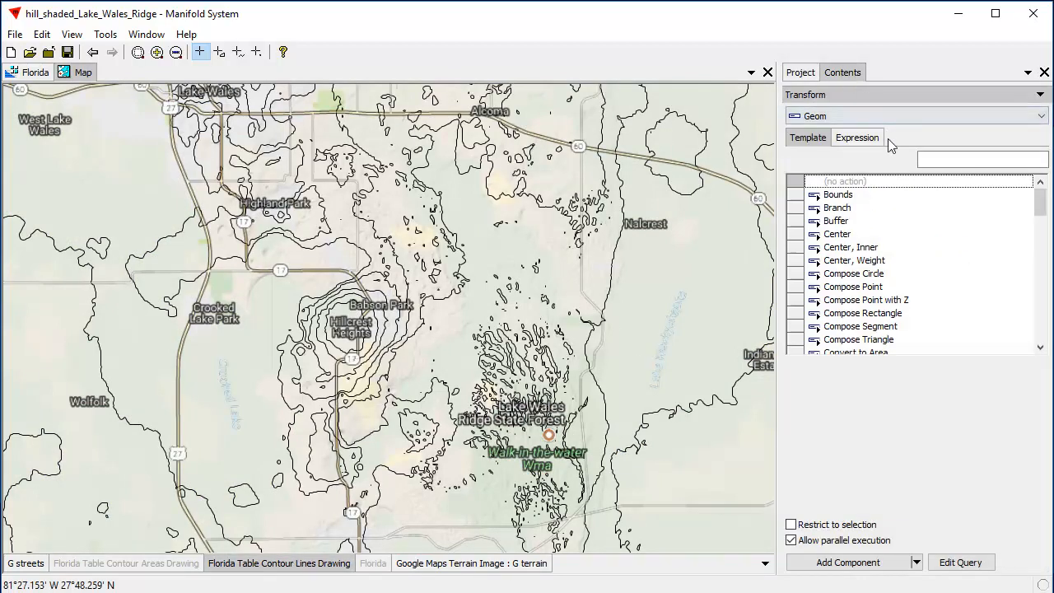
{"action": "left_click", "coordinate": [884, 96]}
{"action": "left_click", "coordinate": [864, 185]}
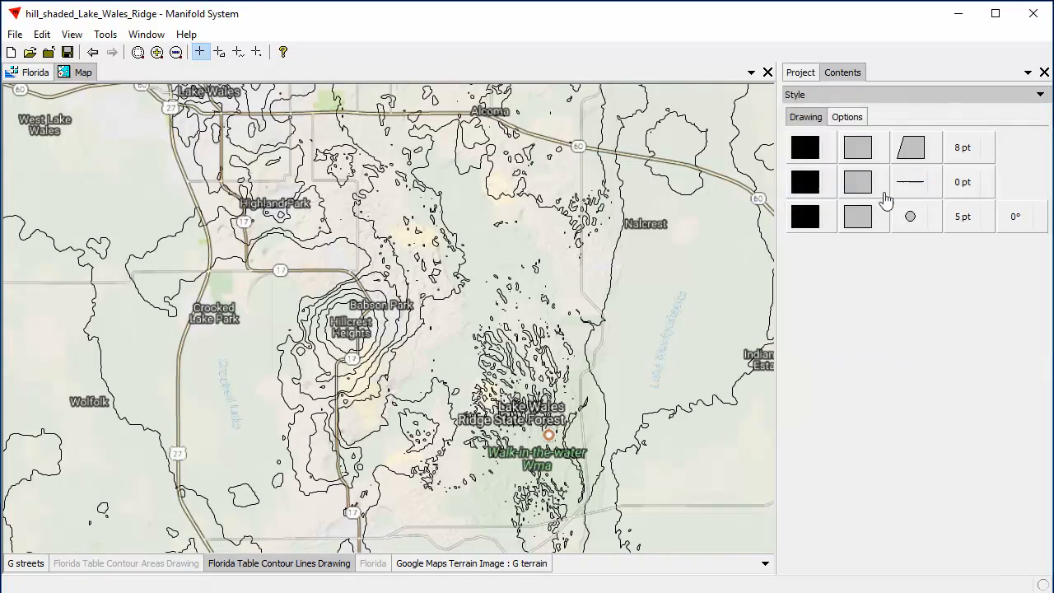
Base the stroke color of the contour lines on the Value field, using the unique values method
{"action": "left_click", "coordinate": [805, 188]}
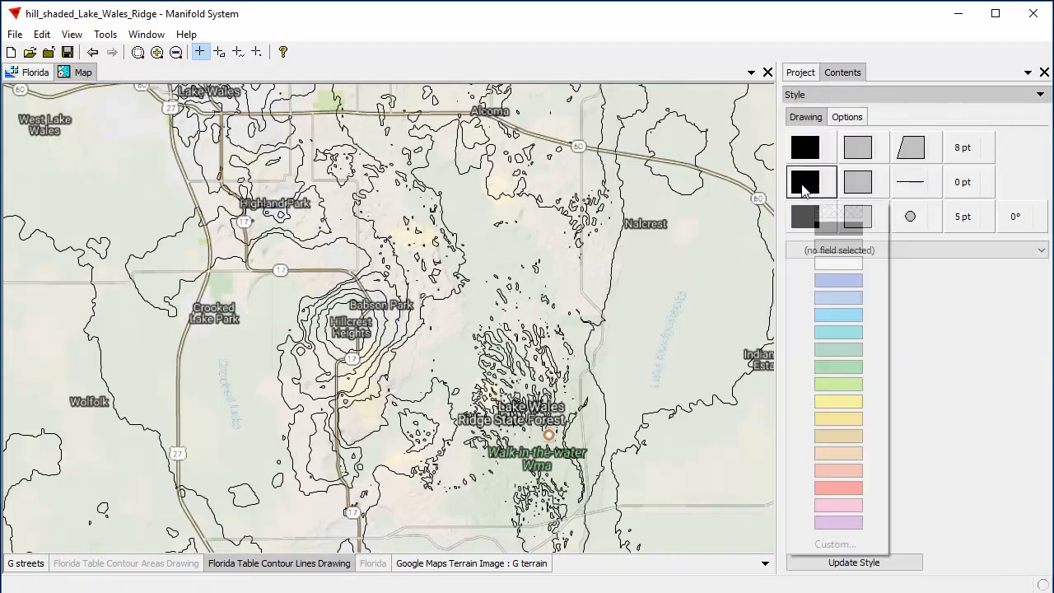
{"action": "left_click", "coordinate": [896, 442]}
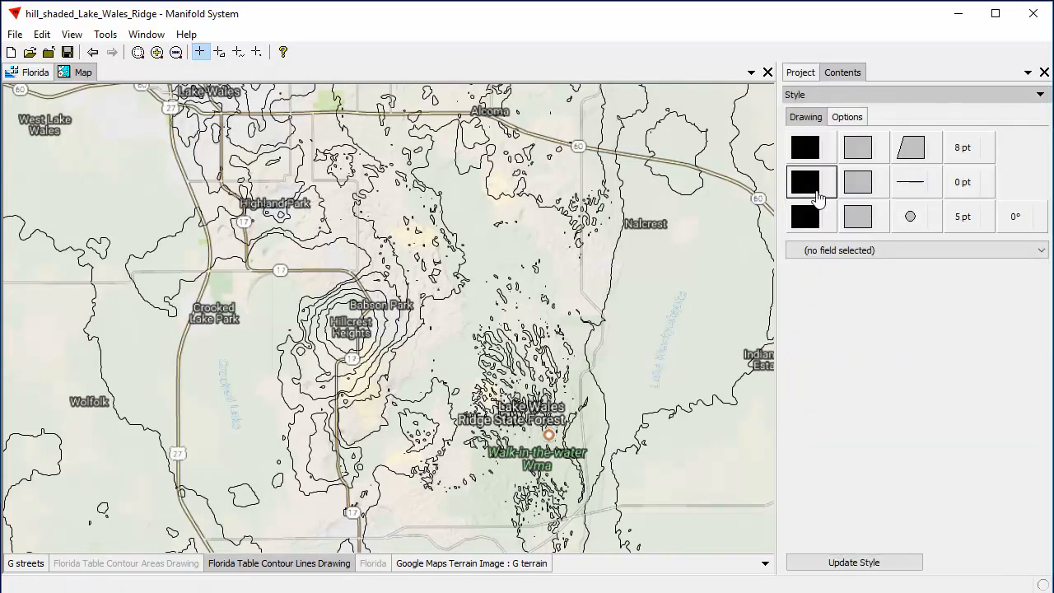
{"action": "left_click", "coordinate": [1041, 250]}
{"action": "left_click", "coordinate": [792, 294]}
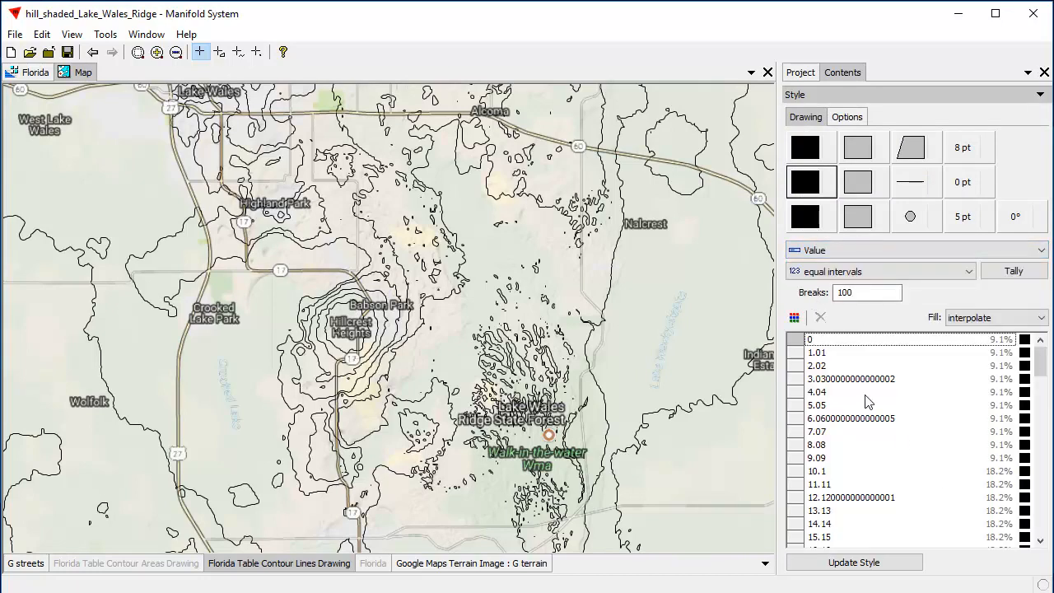
{"action": "left_click", "coordinate": [965, 272]}
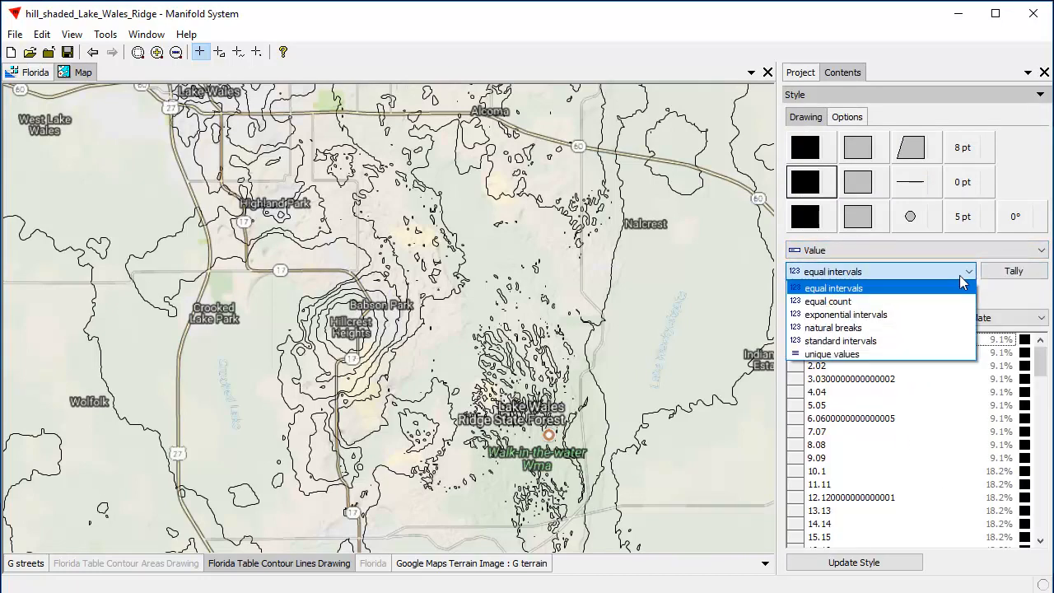
{"action": "left_click", "coordinate": [879, 354]}
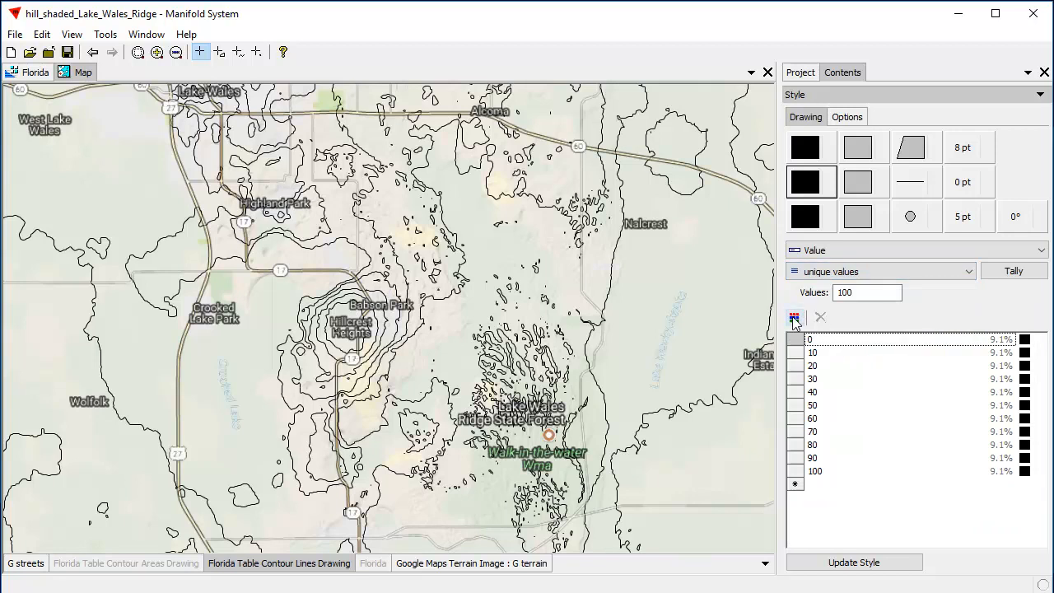
Color the contour line values with a Color Brewer palette running from dark red through yellow to violet, and update the style
{"action": "left_click", "coordinate": [793, 317]}
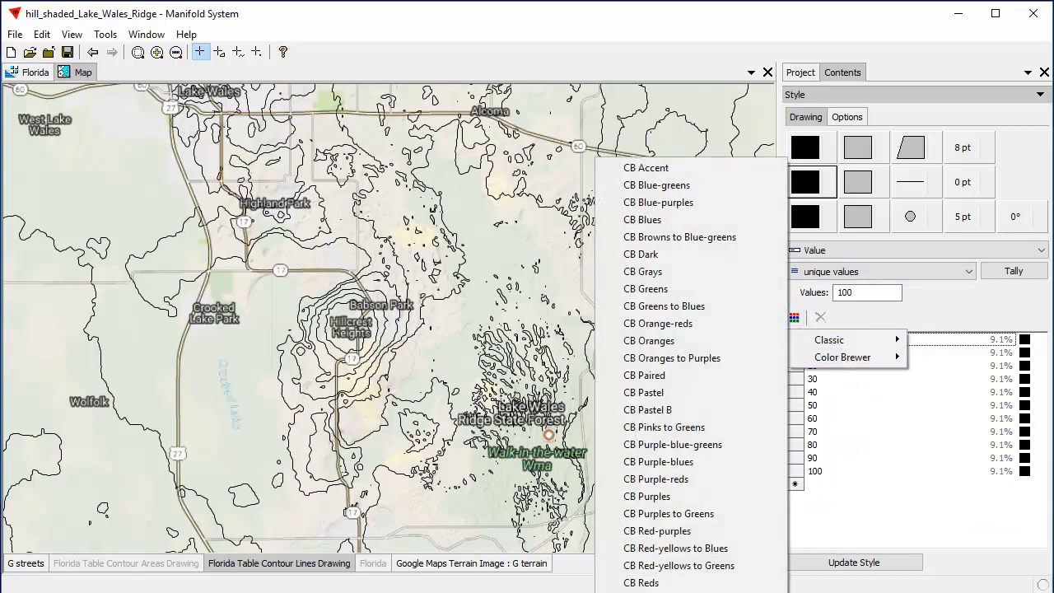
{"action": "mouse_move", "coordinate": [842, 359]}
{"action": "left_click", "coordinate": [650, 592]}
{"action": "left_click", "coordinate": [882, 562]}
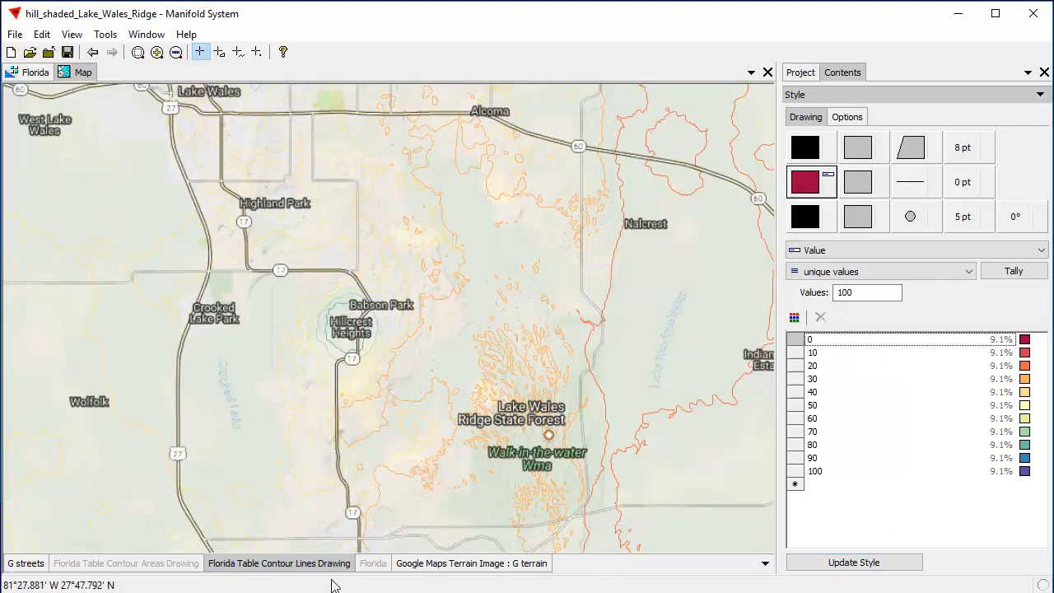
Add the Layers Image from Canvas world dark gray base to the map as a layer above the Google Maps Terrain Image
{"action": "left_click", "coordinate": [510, 565]}
{"action": "left_click", "coordinate": [801, 72]}
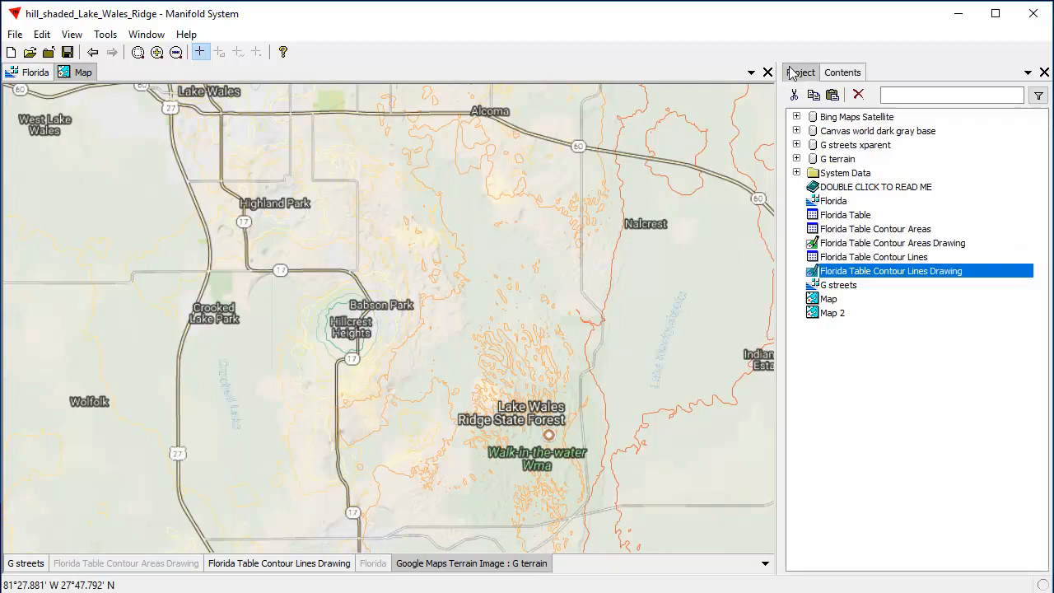
{"action": "left_click", "coordinate": [811, 136]}
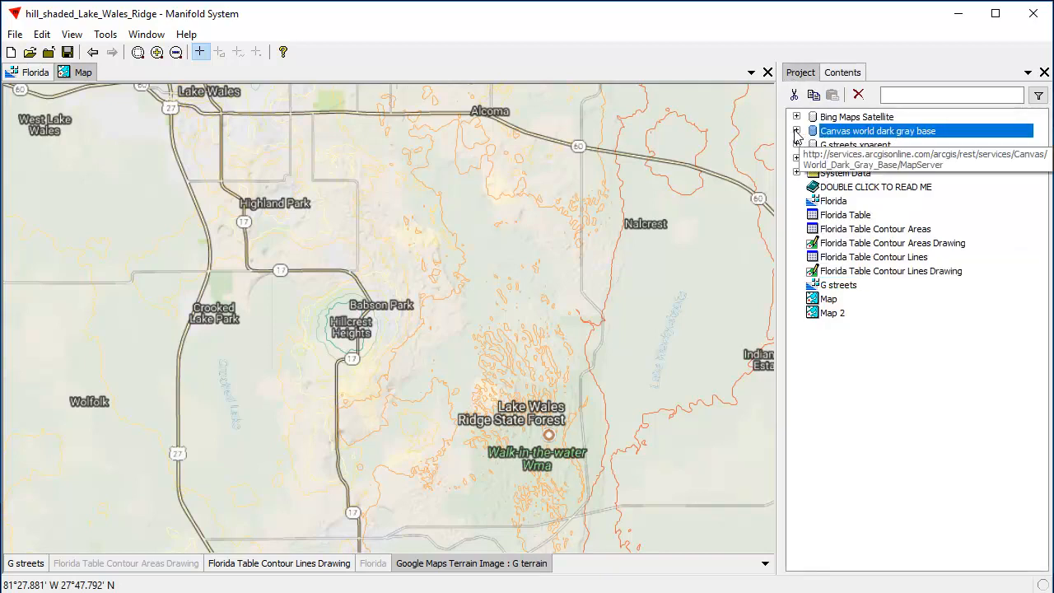
{"action": "left_click", "coordinate": [796, 131]}
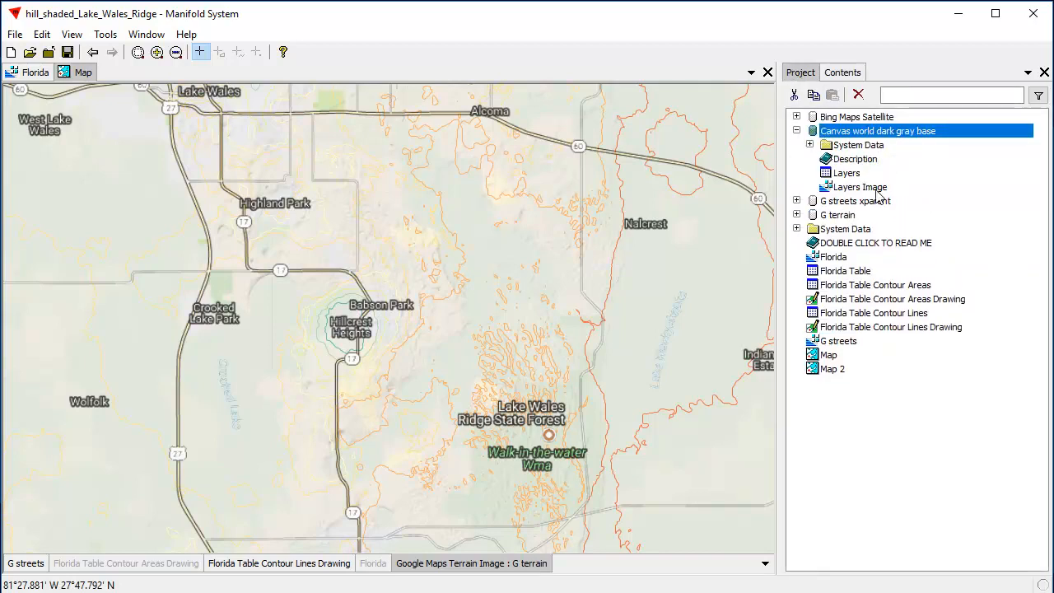
{"action": "left_click_drag", "start_coordinate": [860, 187], "coordinate": [686, 307]}
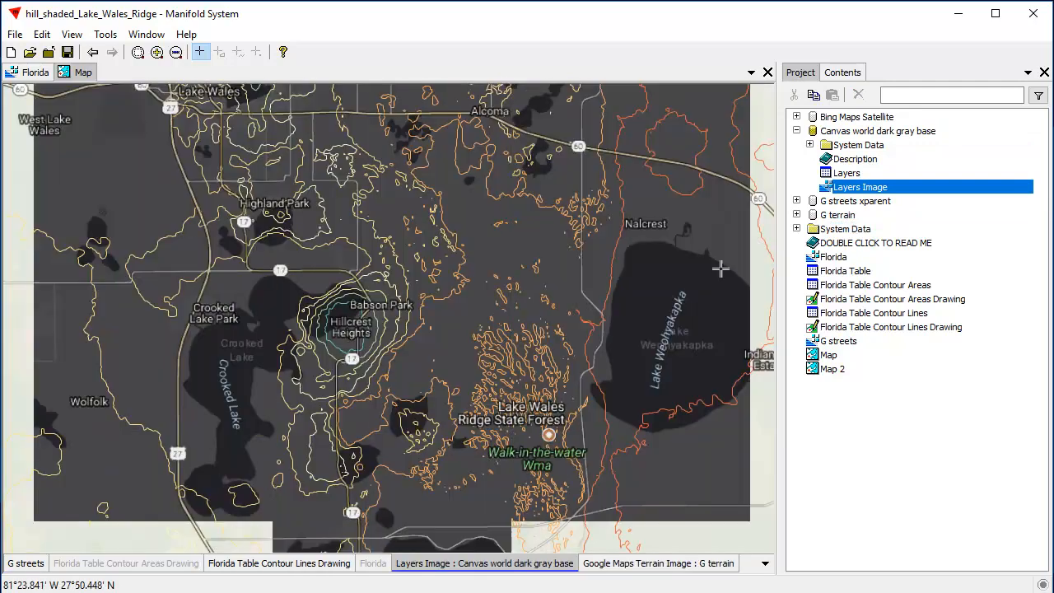
Compare the full extent of the contour lines with and without the Florida Table Contour Areas Drawing layer, leaving that layer shown
{"action": "scroll", "coordinate": [428, 341], "scroll_direction": "down", "scroll_amount": 1}
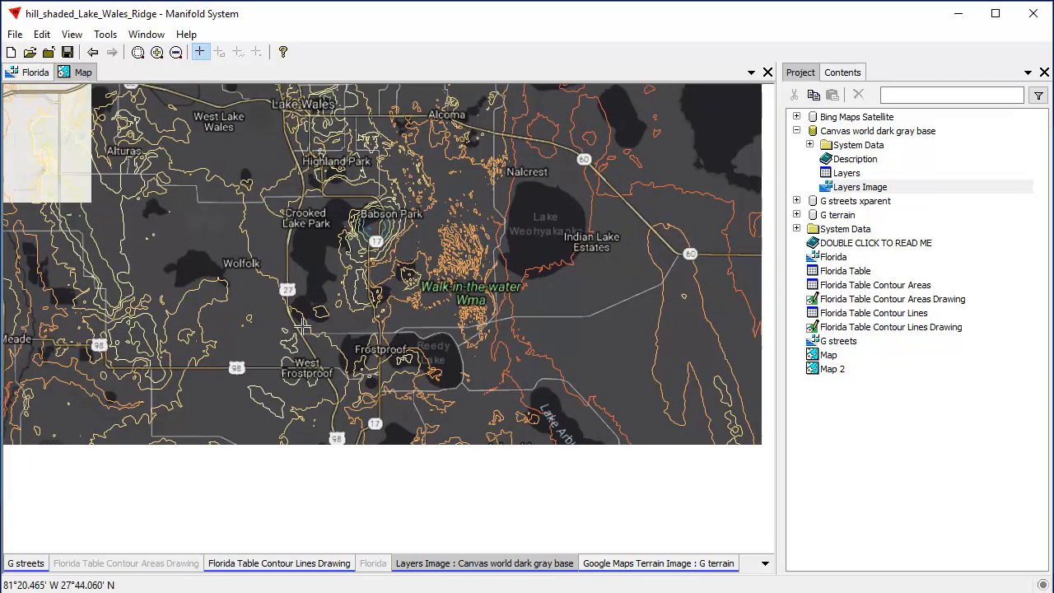
{"action": "scroll", "coordinate": [591, 465], "scroll_direction": "down", "scroll_amount": 1}
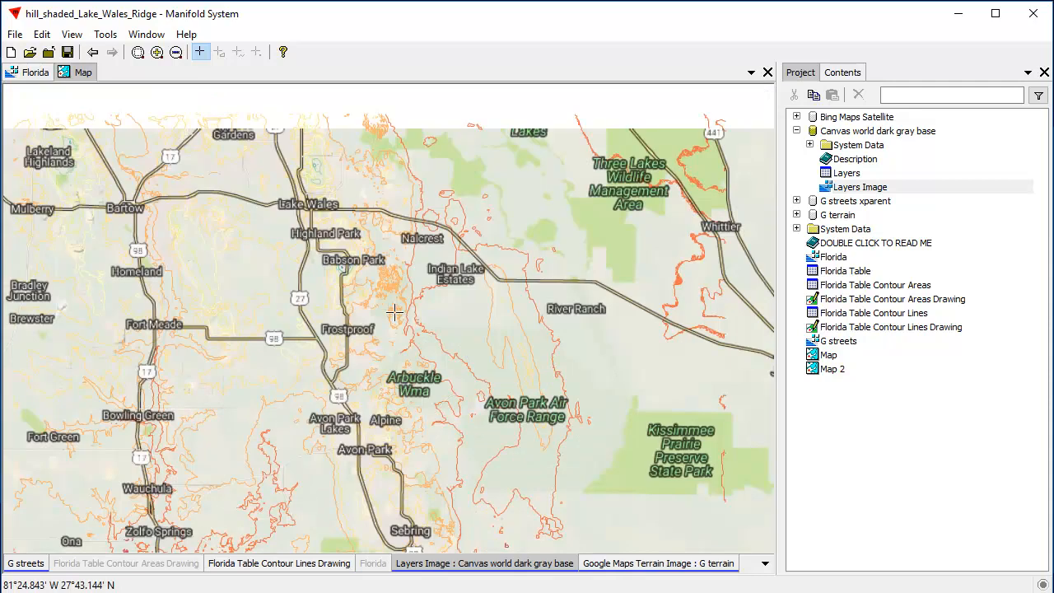
{"action": "left_click_drag", "start_coordinate": [215, 418], "coordinate": [375, 367]}
{"action": "scroll", "coordinate": [504, 331], "scroll_direction": "down", "scroll_amount": 1}
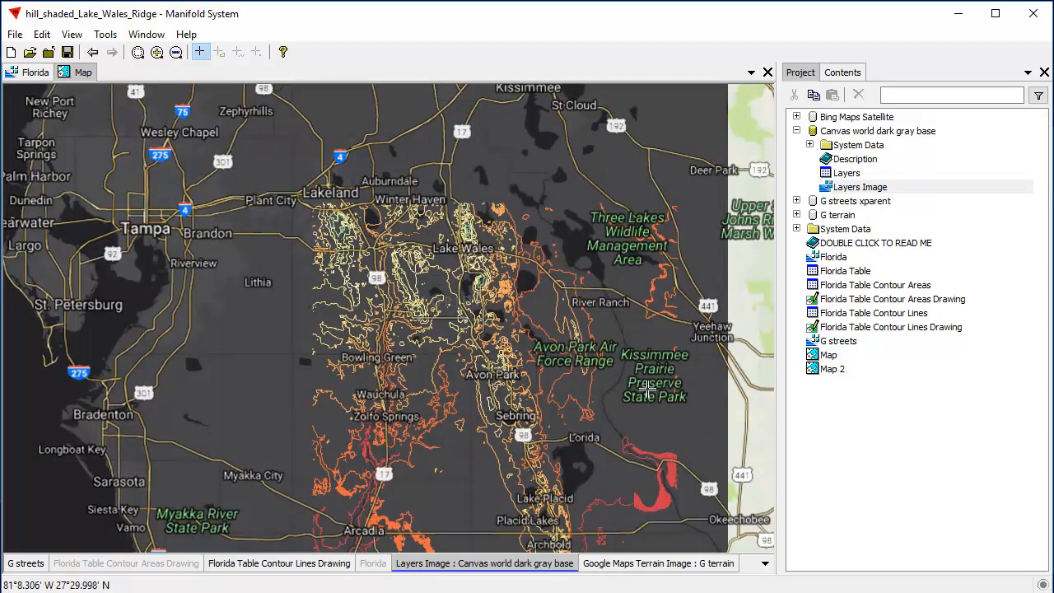
{"action": "left_click_drag", "start_coordinate": [648, 430], "coordinate": [577, 331]}
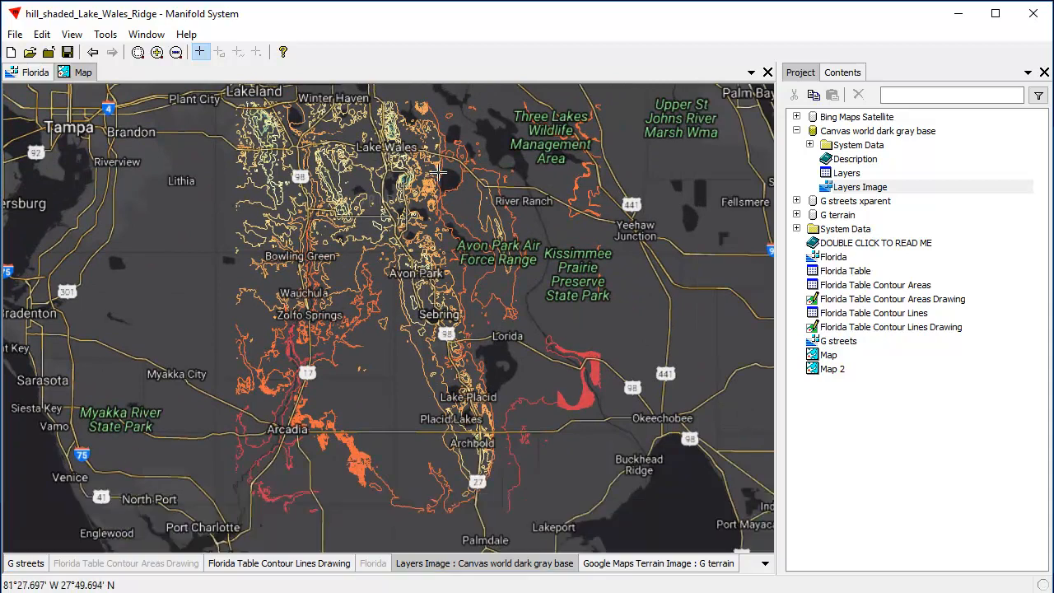
{"action": "scroll", "coordinate": [495, 272], "scroll_direction": "down", "scroll_amount": 1}
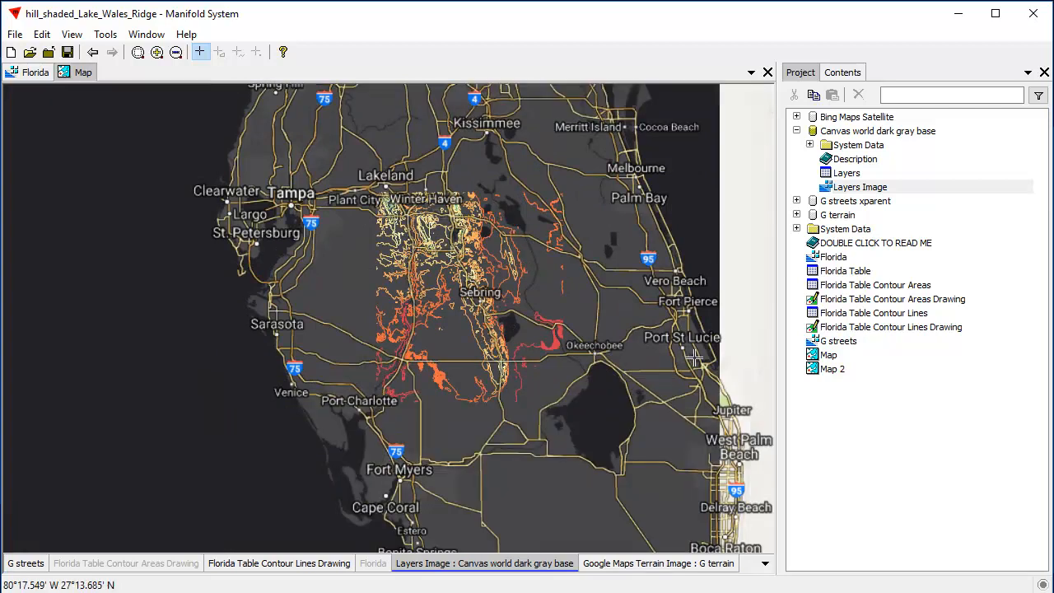
{"action": "left_click", "coordinate": [149, 567]}
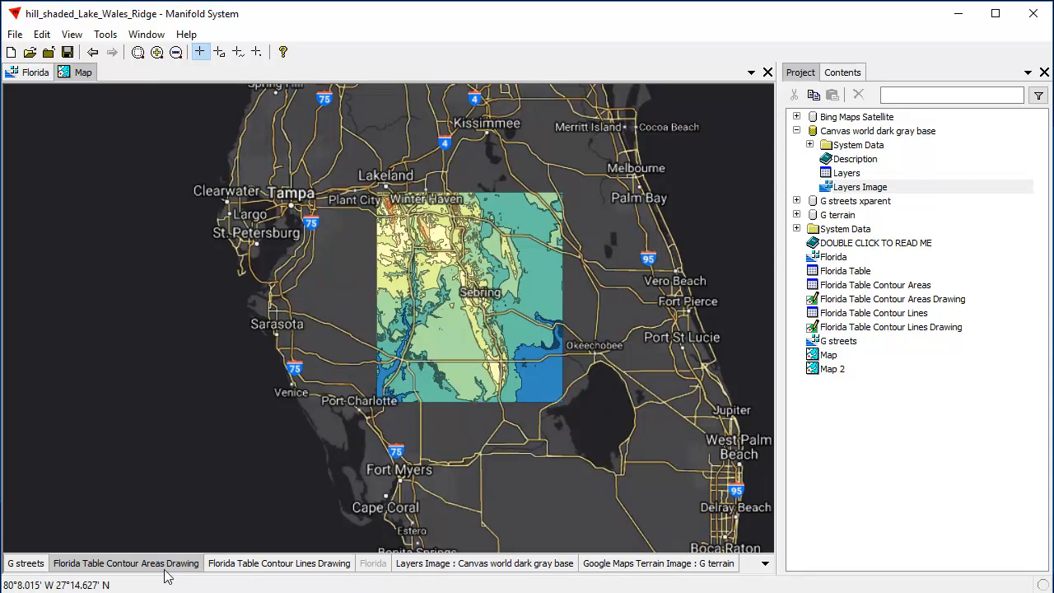
{"action": "left_click", "coordinate": [187, 568]}
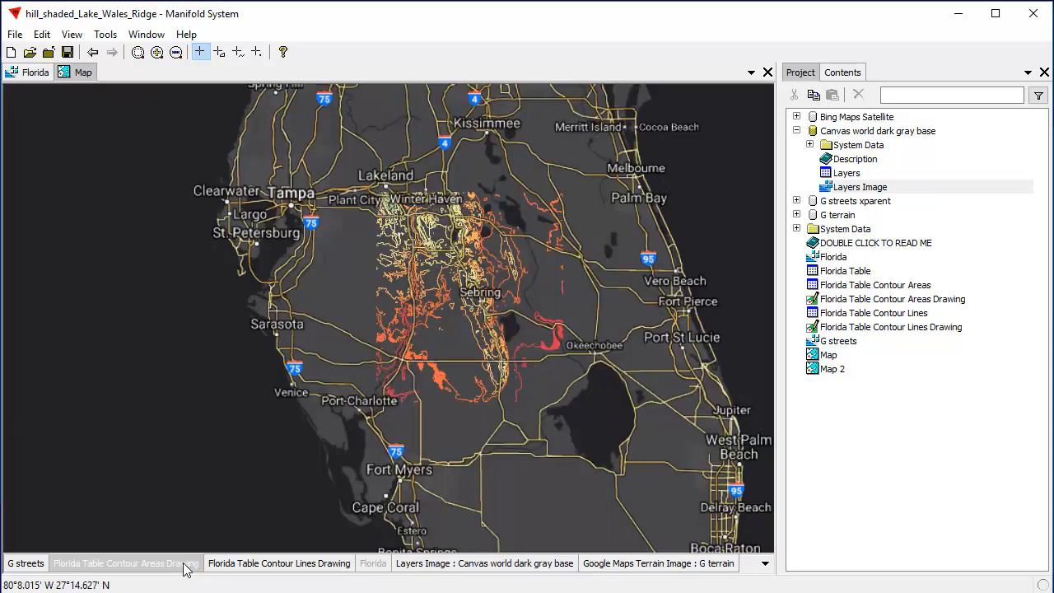
{"action": "left_click", "coordinate": [184, 567]}
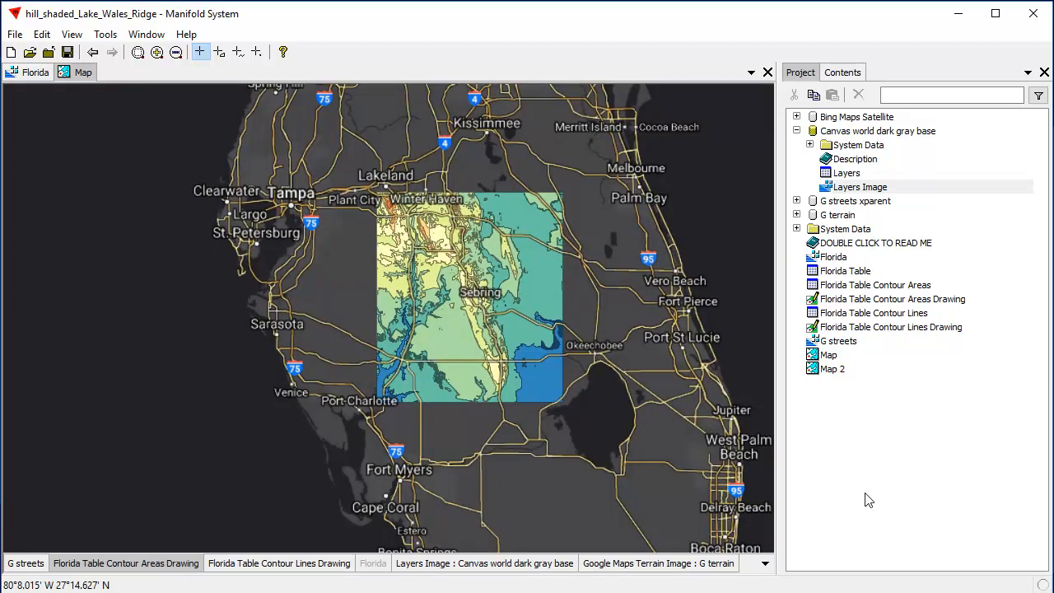